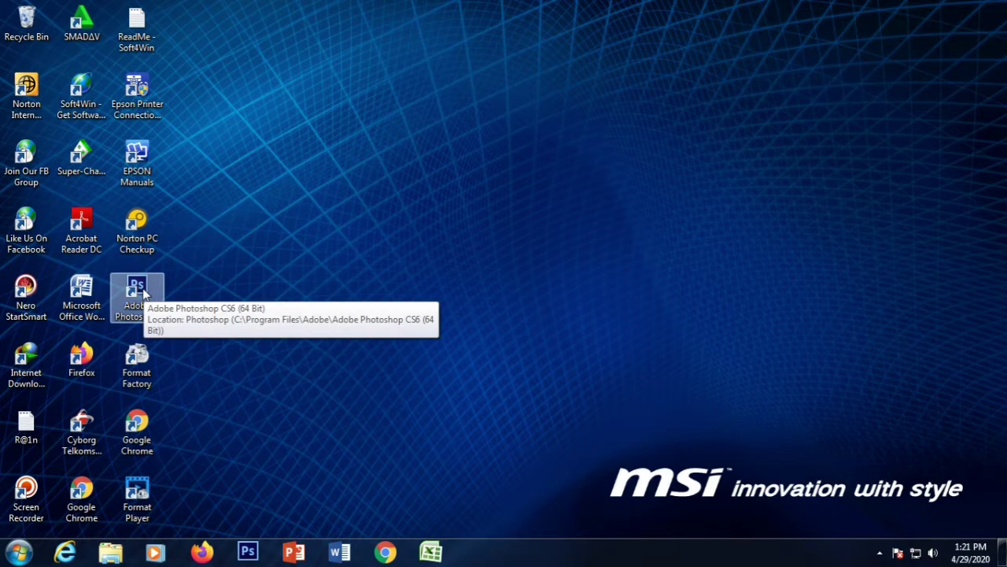
- Refresh the desktop and switch to Adobe Photoshop
right_click(553, 201)
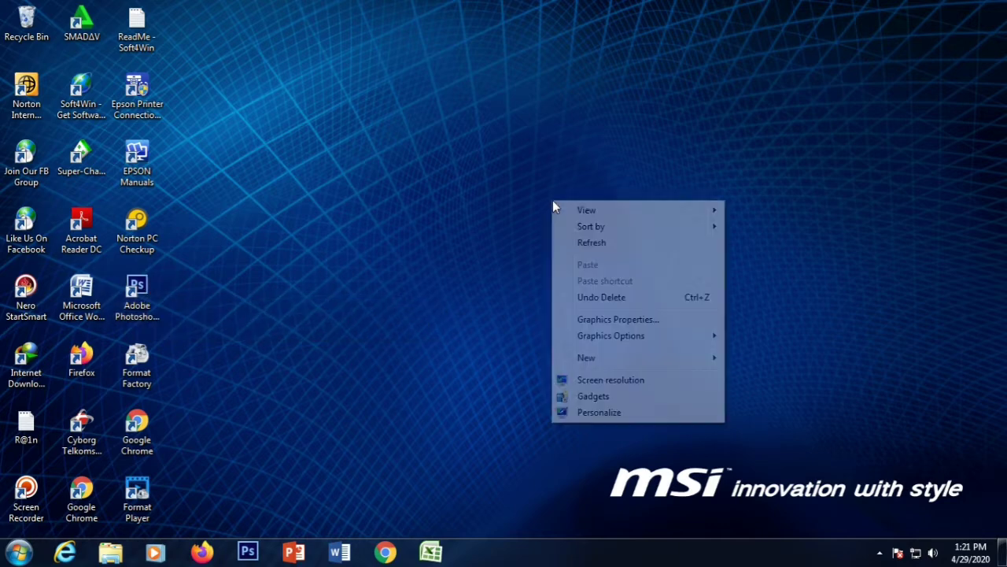
left_click(602, 242)
left_click(256, 553)
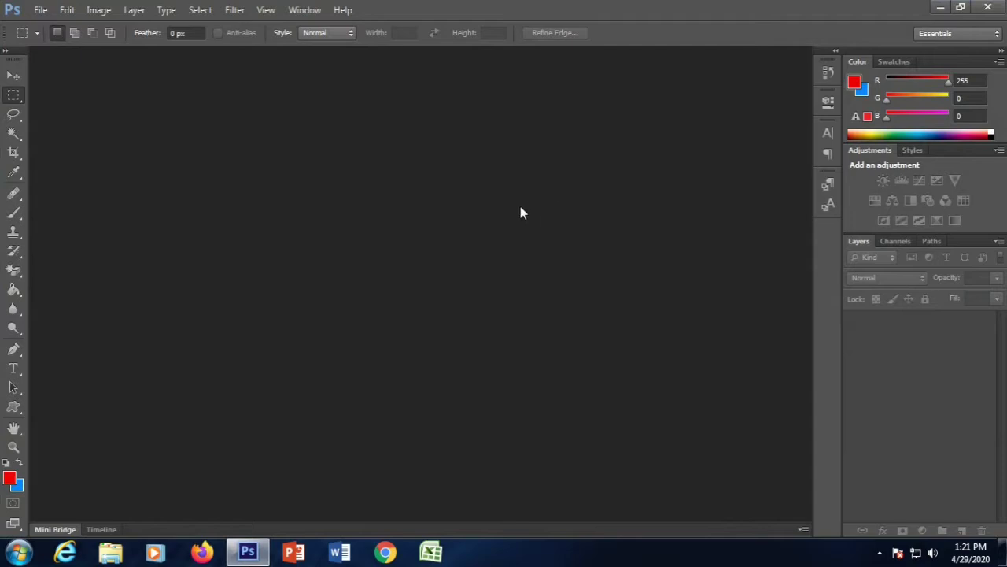
- Open the portrait with the brown headscarf and white background from the Foto Cetak folder
left_click(44, 9)
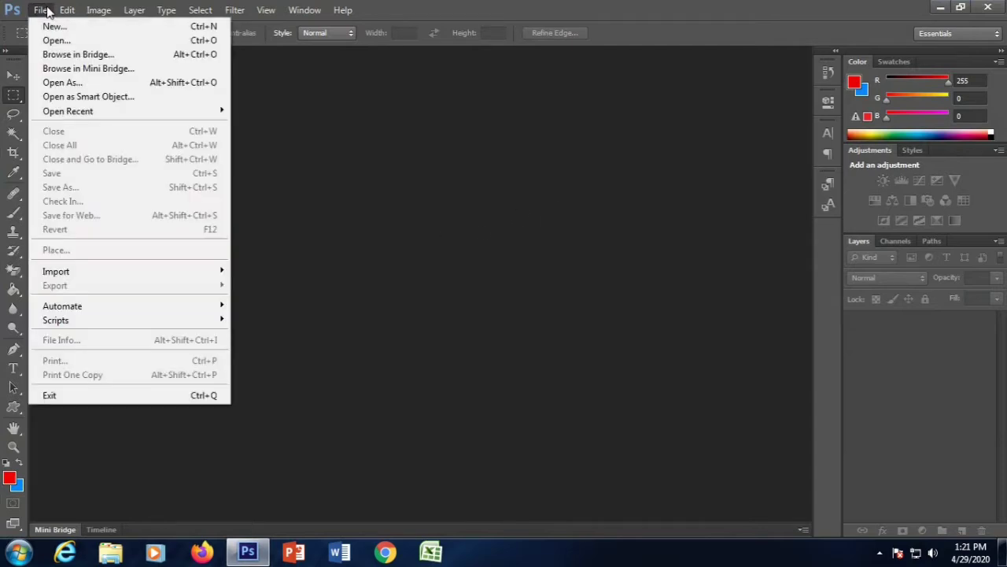
left_click(178, 43)
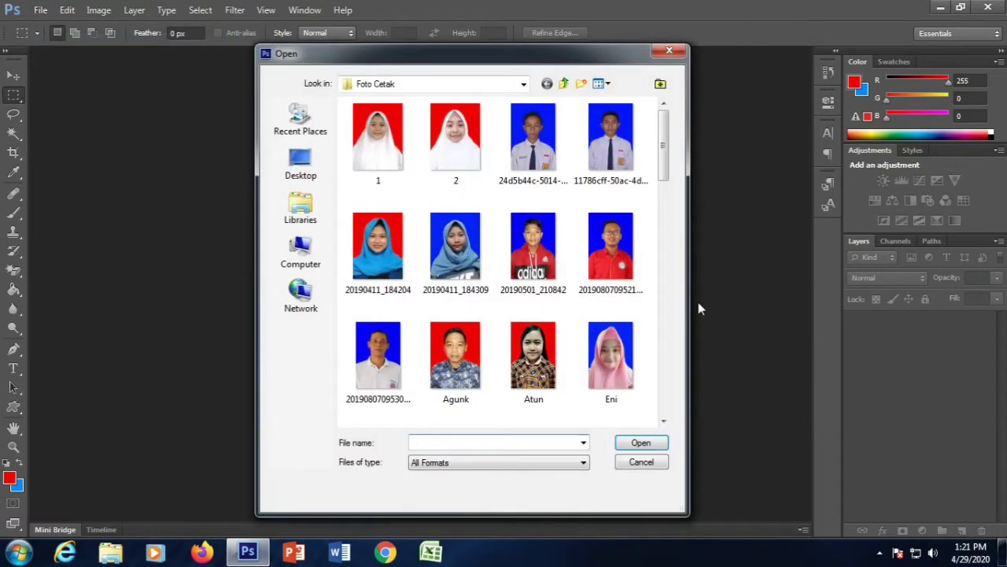
scroll(555, 317, "down", 3)
left_click(555, 316)
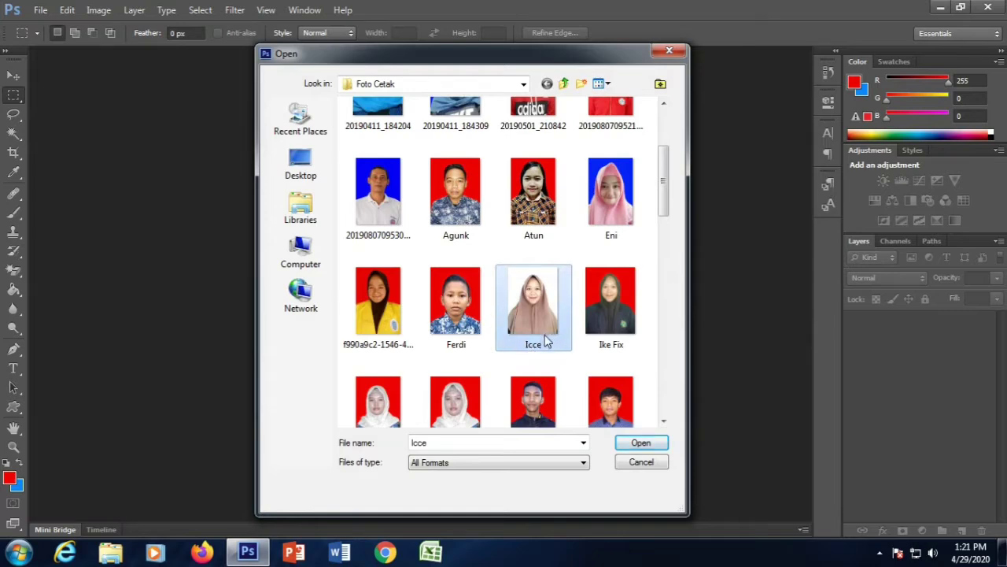
left_click(628, 445)
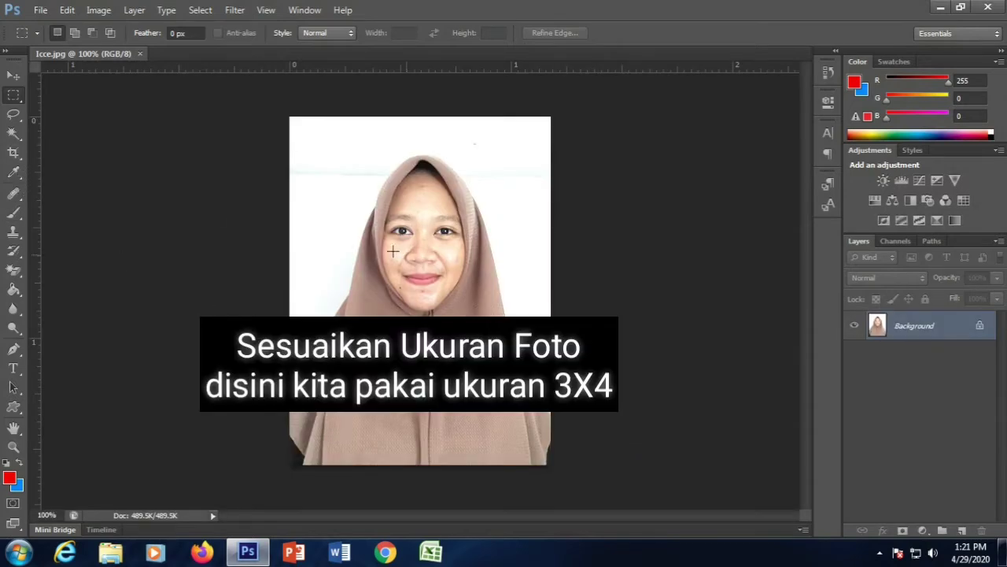
- Configure the Crop tool's size and resolution with a Custom source and the width measured in centimeters
left_click(11, 154)
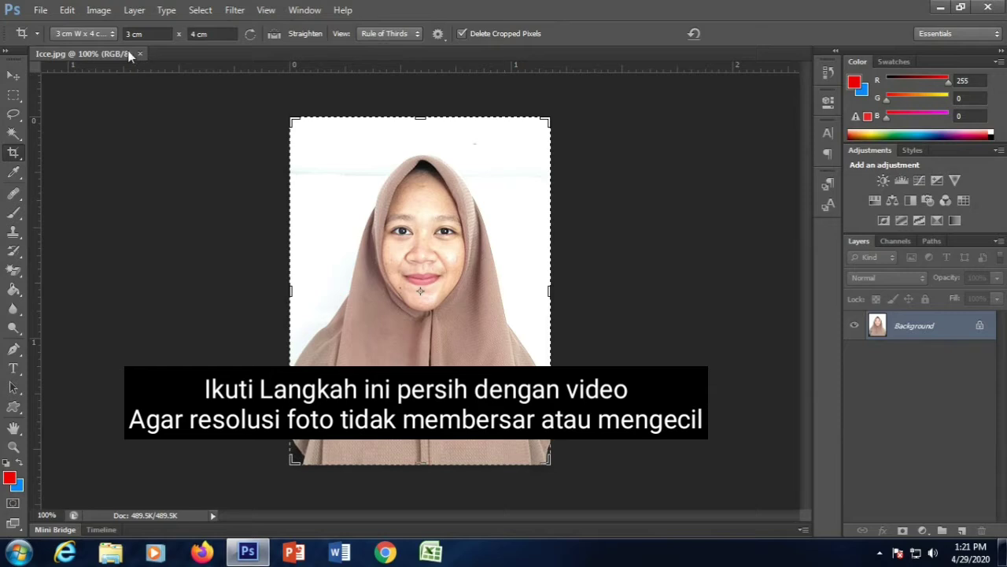
left_click(111, 35)
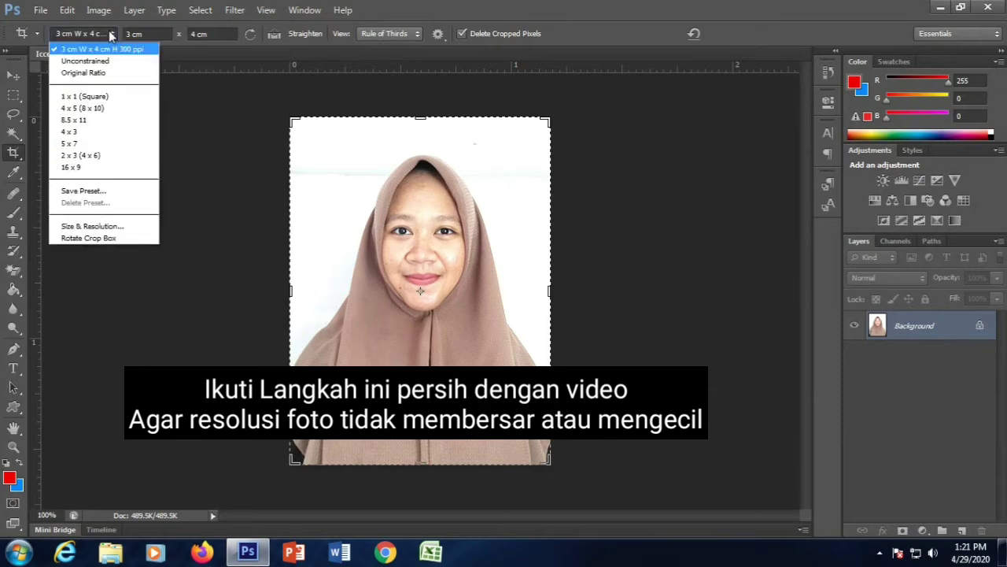
left_click(148, 227)
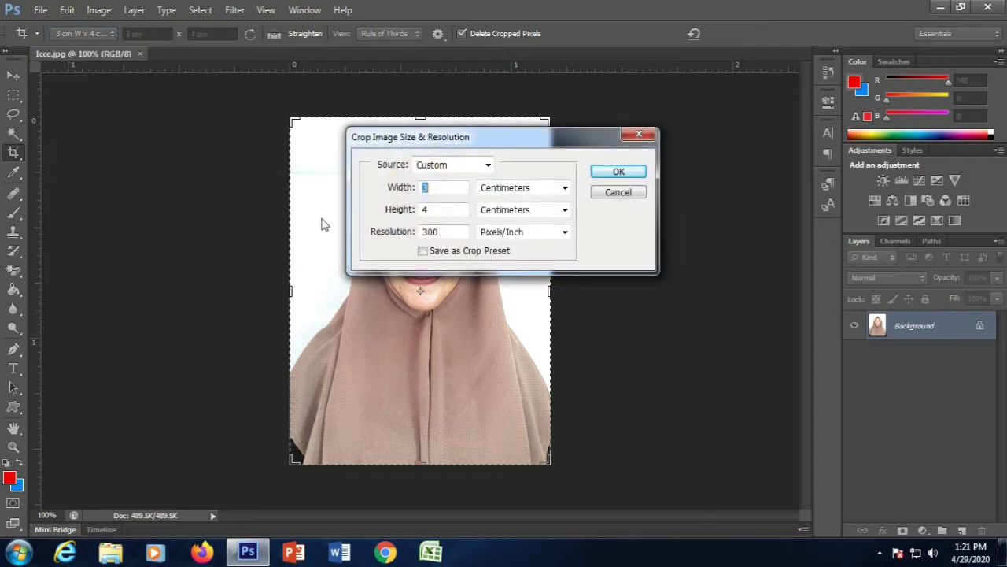
left_click(488, 165)
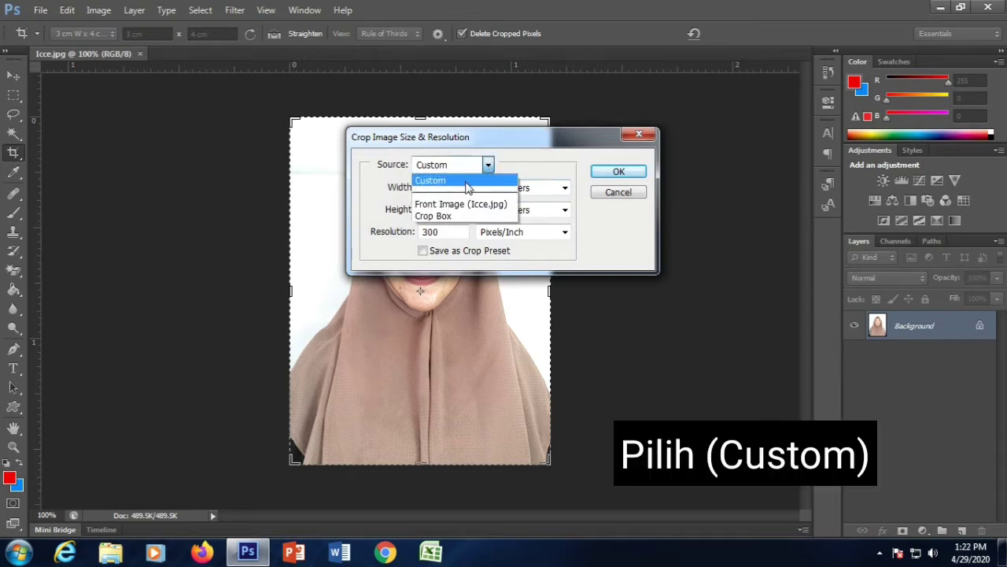
left_click(468, 180)
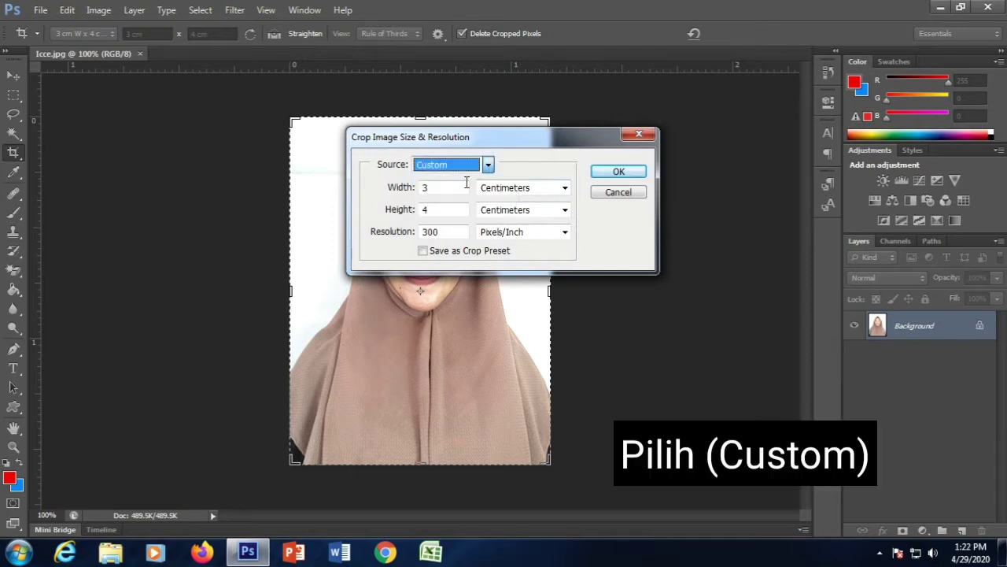
left_click(564, 189)
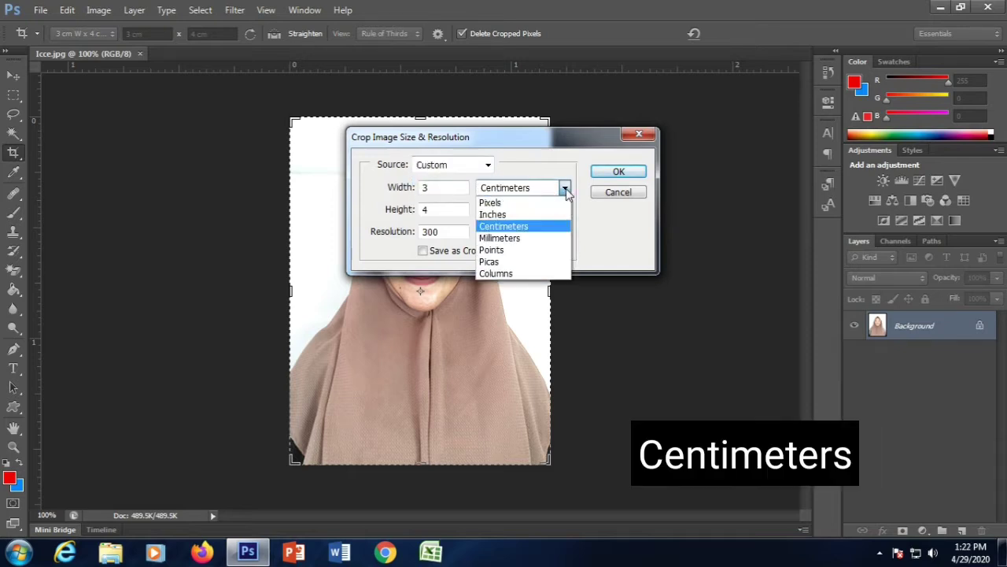
left_click(519, 227)
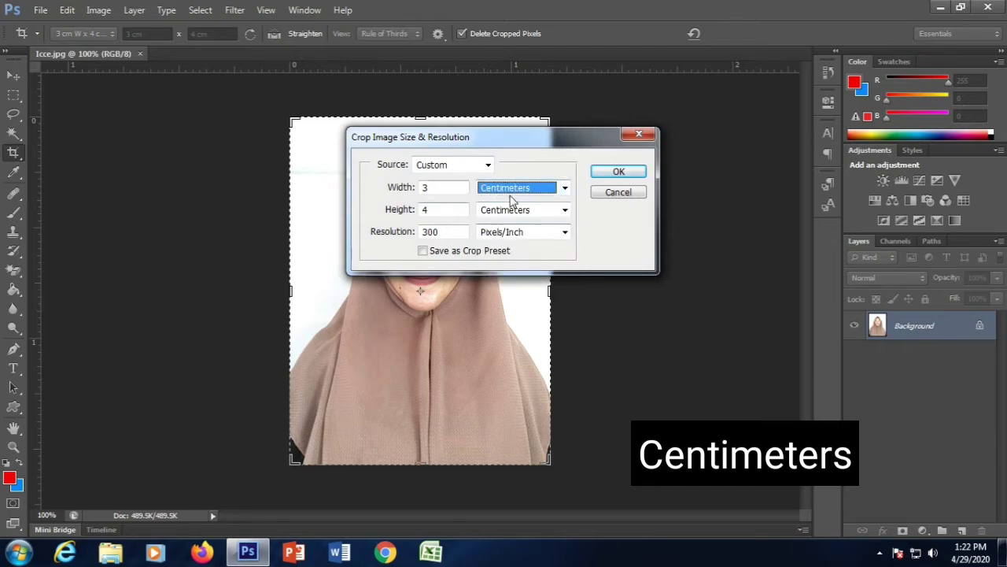
- Set the crop width to 3 cm, the height to 4 cm and the resolution to 300 pixels/inch
left_click(453, 190)
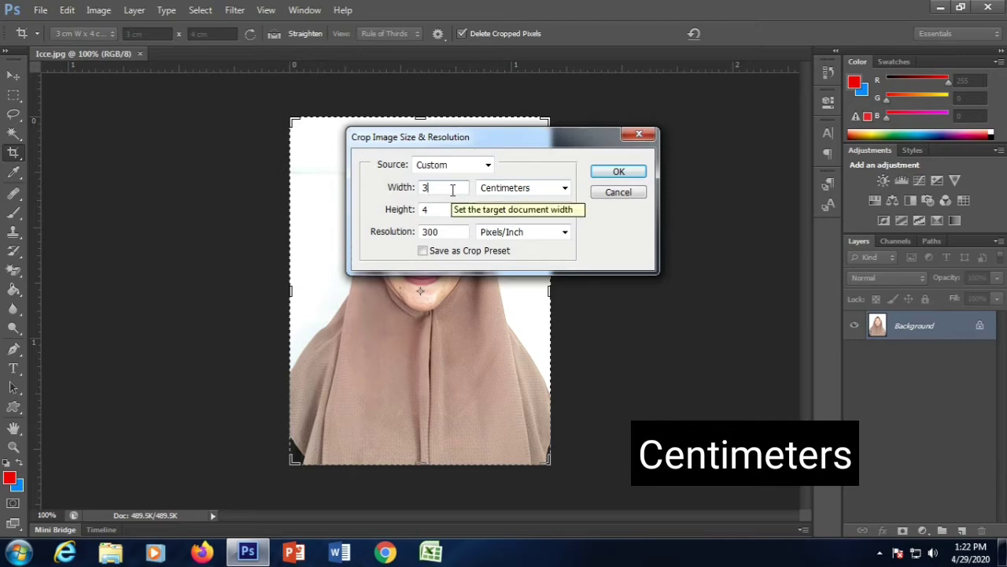
left_click_drag(453, 190, 360, 183)
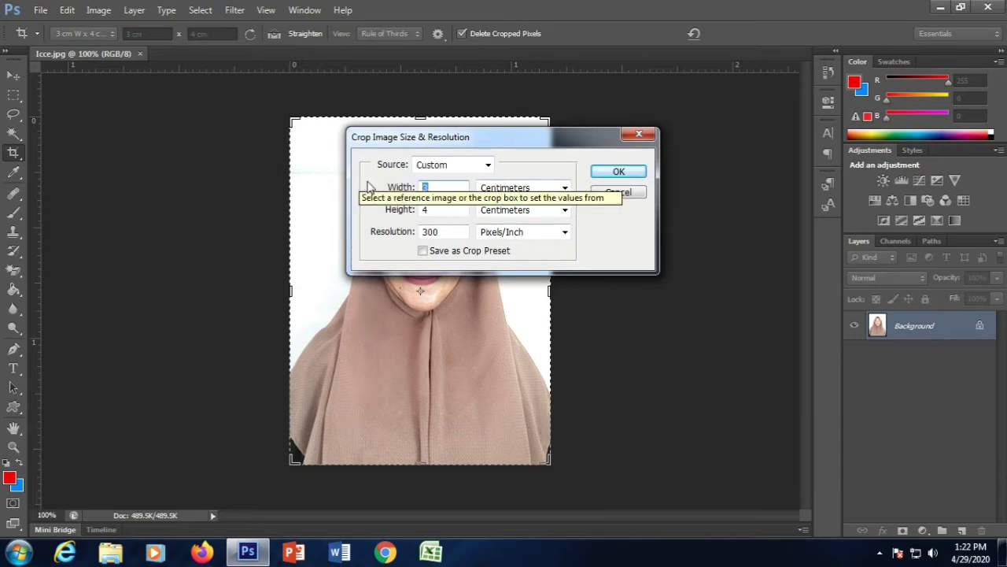
type("3")
left_click_drag(445, 208, 415, 214)
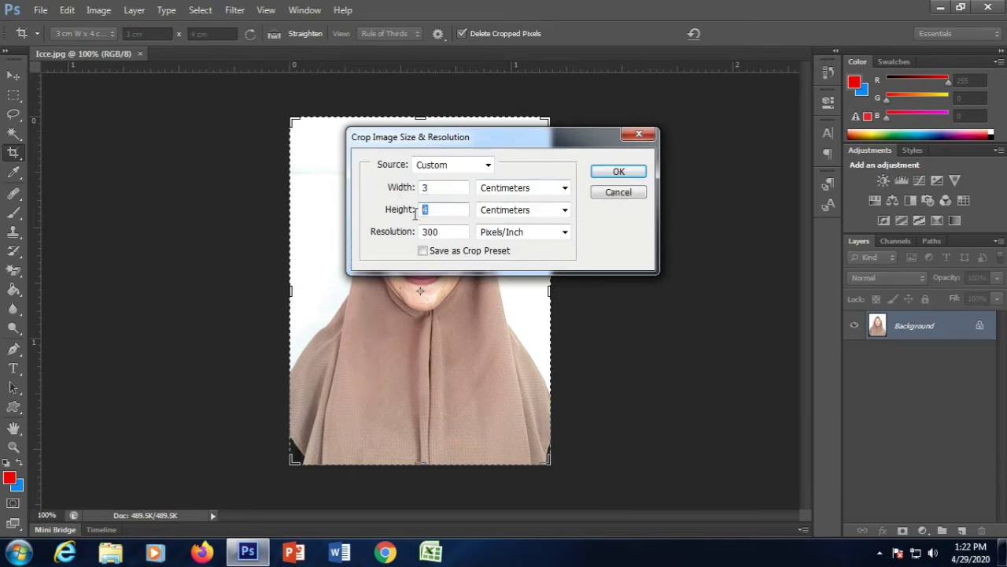
type("4")
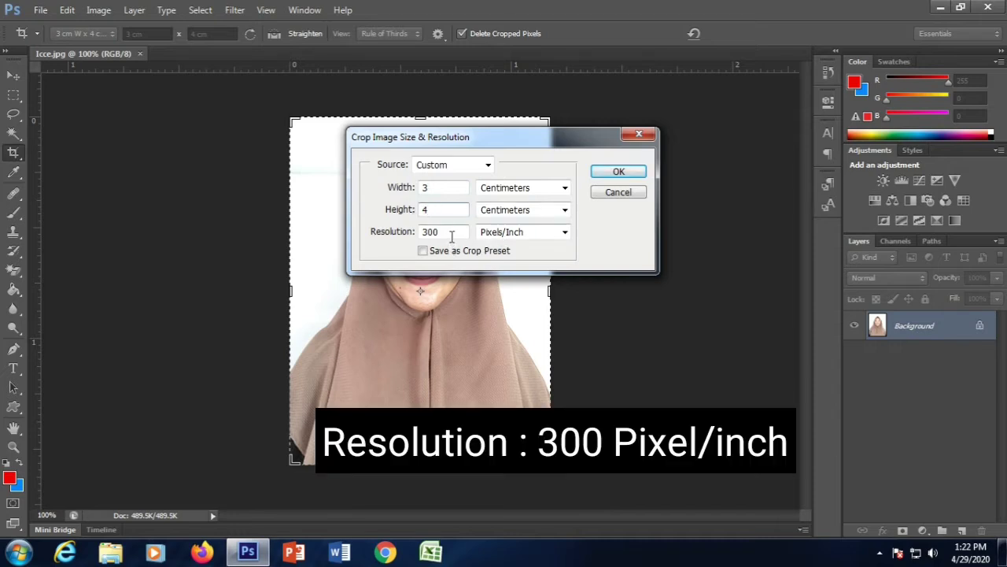
left_click_drag(451, 238, 380, 236)
type("3")
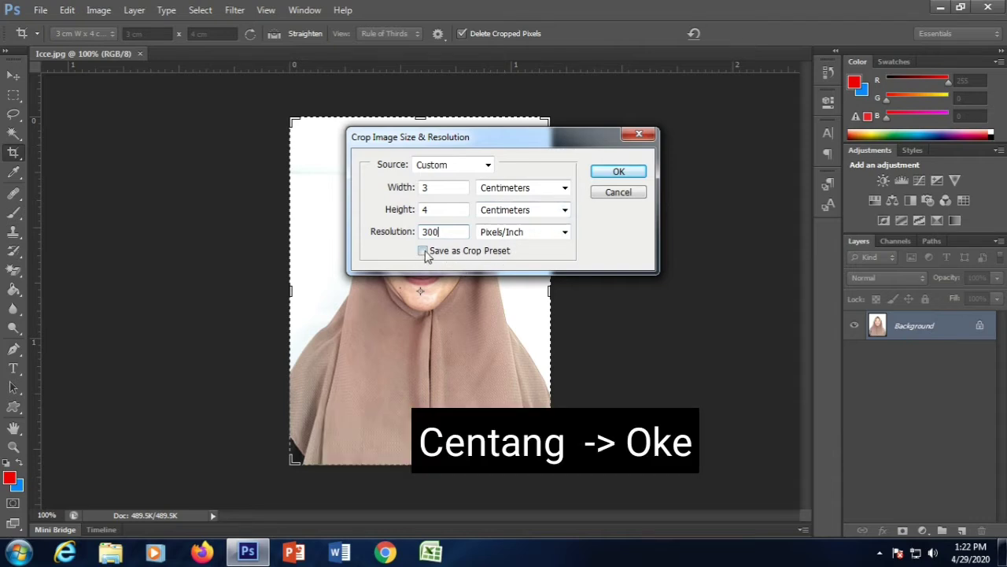
- Save the crop settings as the preset "3 cm W x 4 cm H 300 ppi" and apply the crop to the portrait
left_click(617, 172)
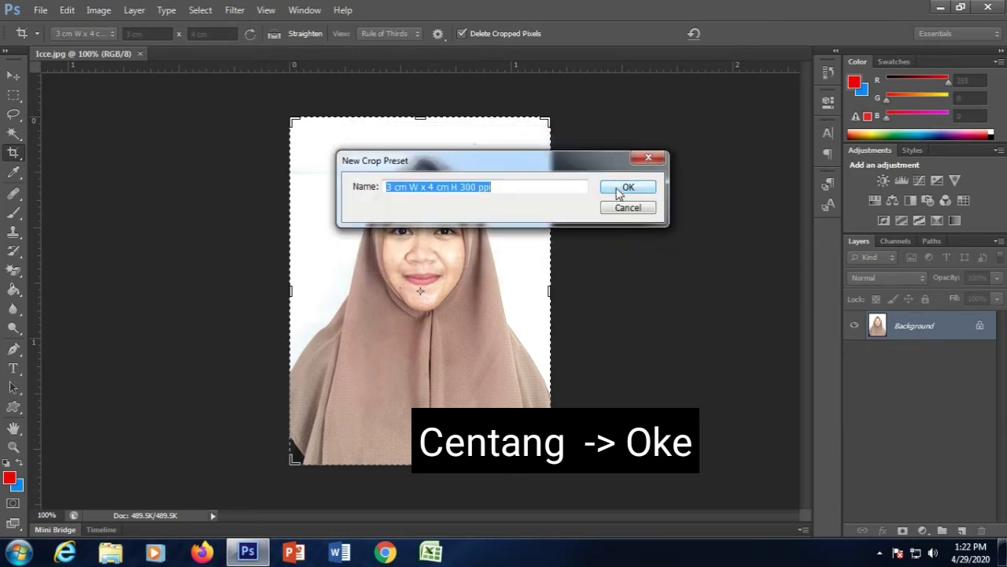
left_click(618, 187)
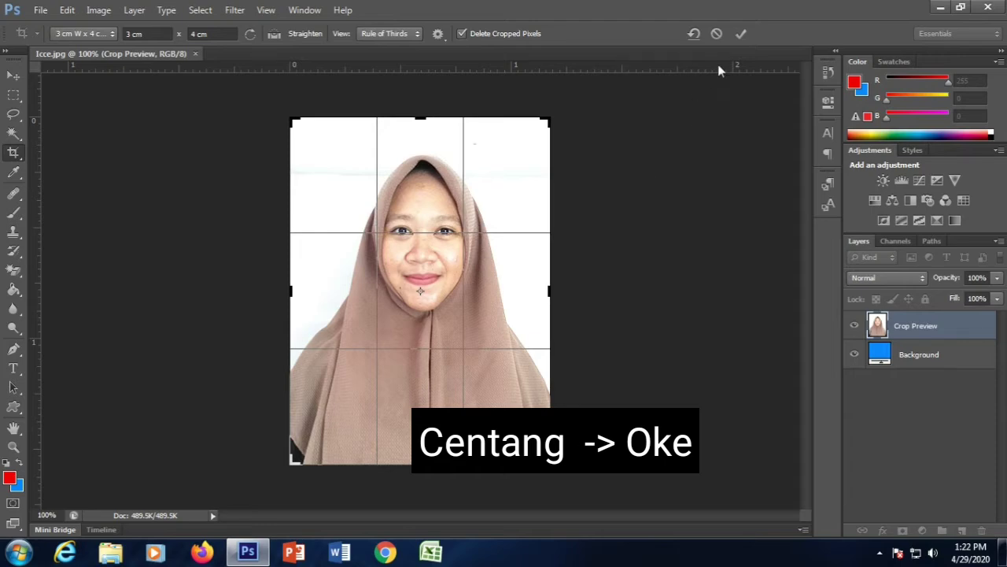
left_click(741, 34)
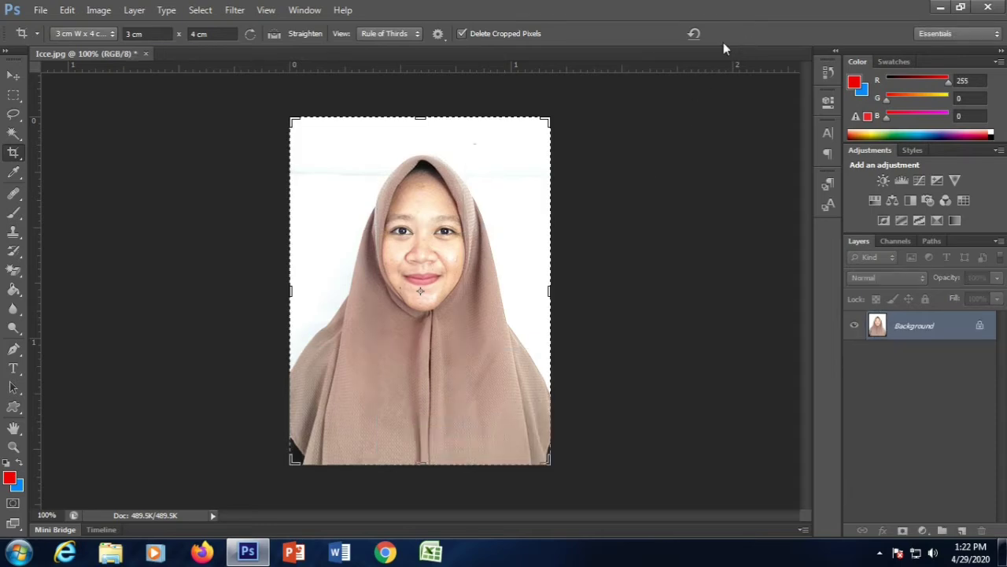
- Choose the Brush tool with pure red (ff0000) as the foreground color
left_click(12, 77)
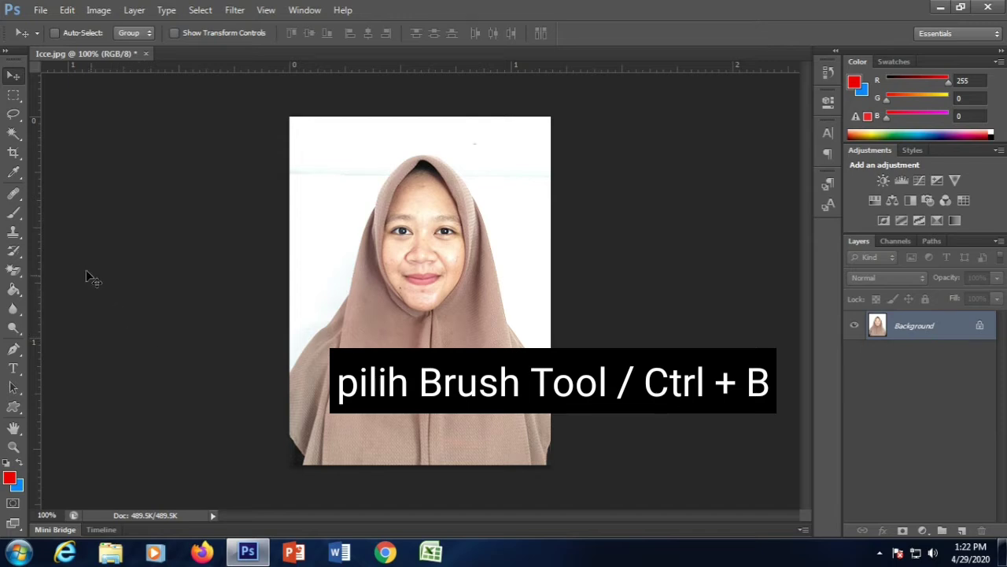
left_click(14, 214)
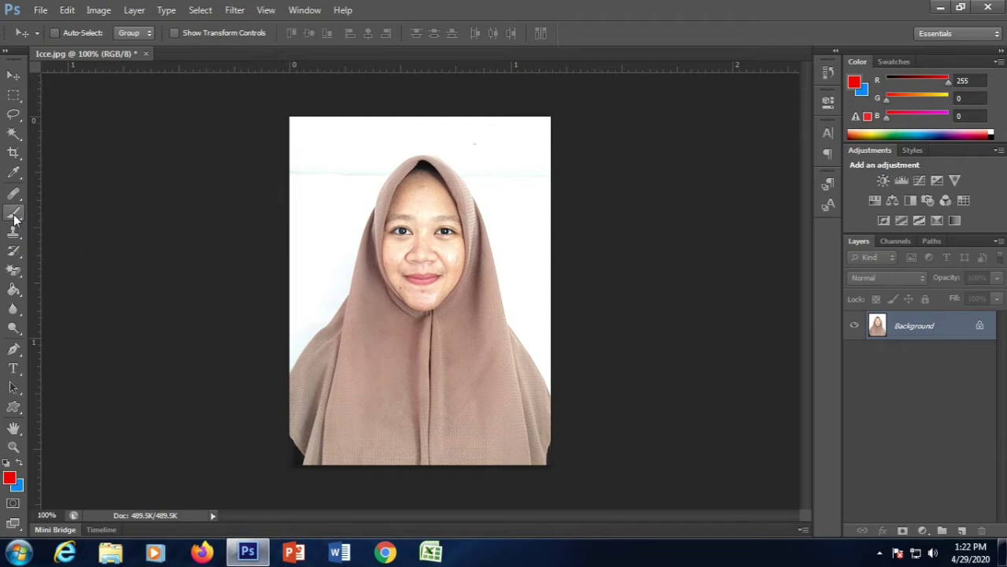
left_click(8, 478)
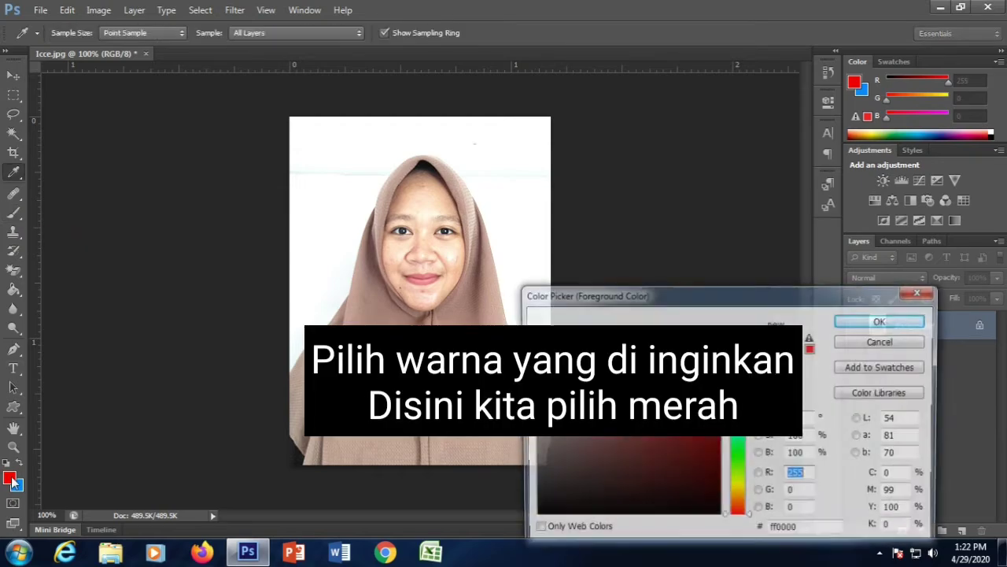
mouse_move(606, 428)
left_mouse_down()
mouse_move(614, 433)
mouse_move(616, 378)
mouse_move(699, 460)
mouse_move(760, 247)
left_mouse_up()
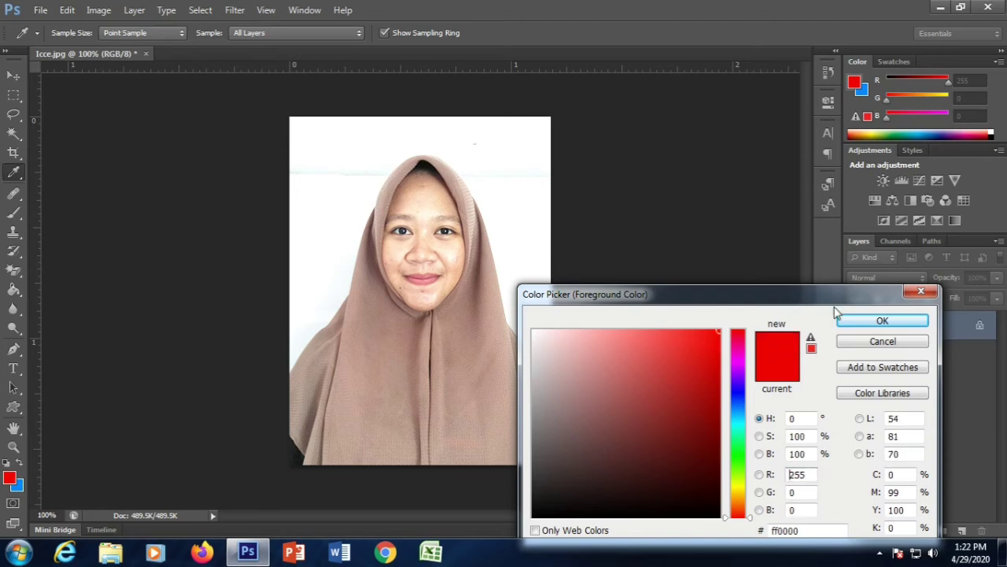
left_click(854, 323)
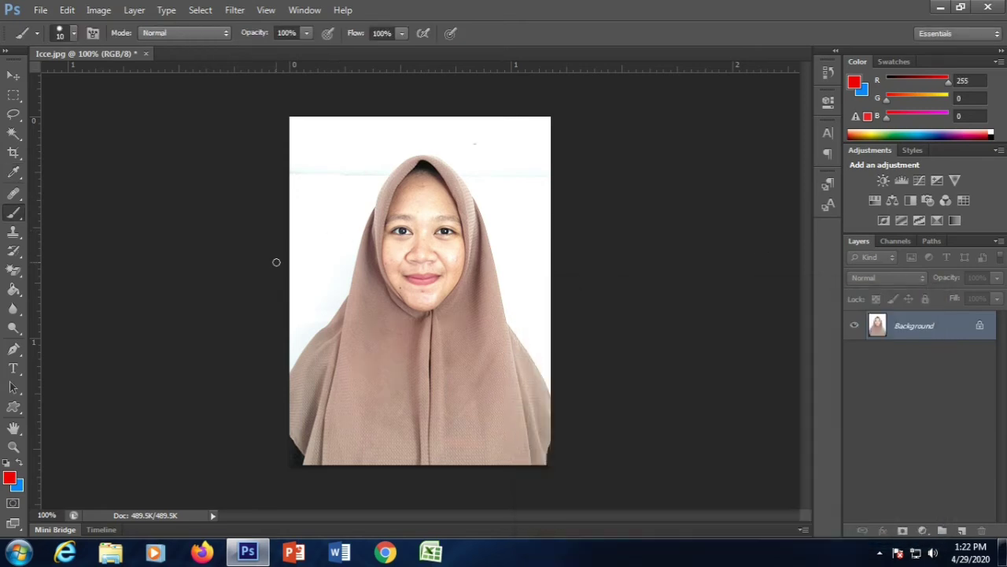
- Set the brush size to 5 px for outlining the portrait
left_click(74, 35)
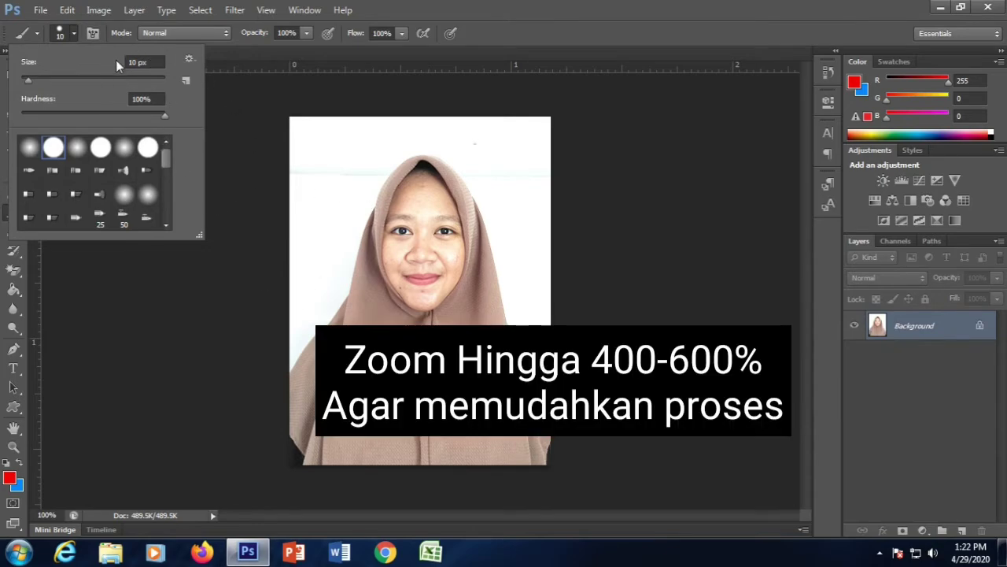
left_click(53, 33)
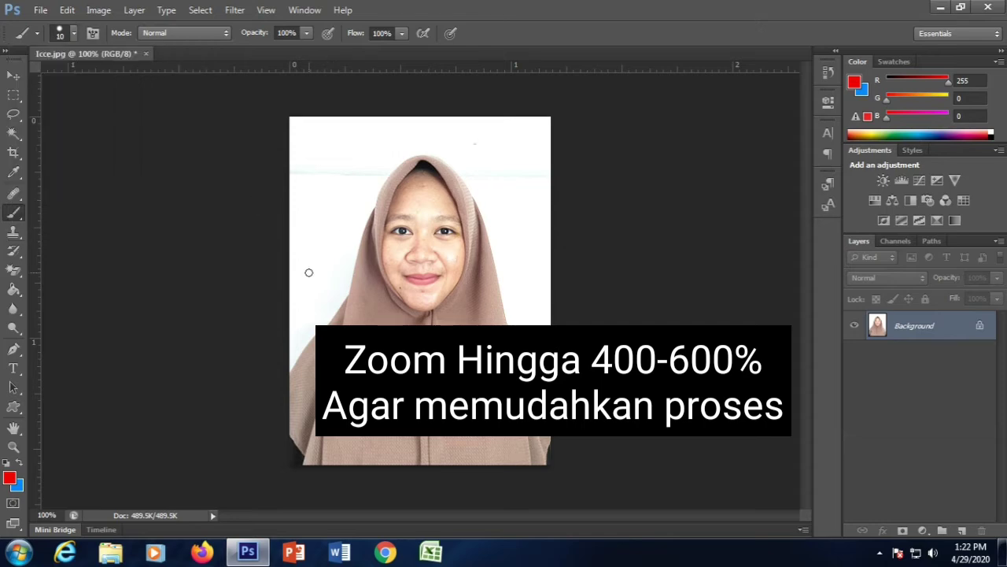
key("ctrl+plus")
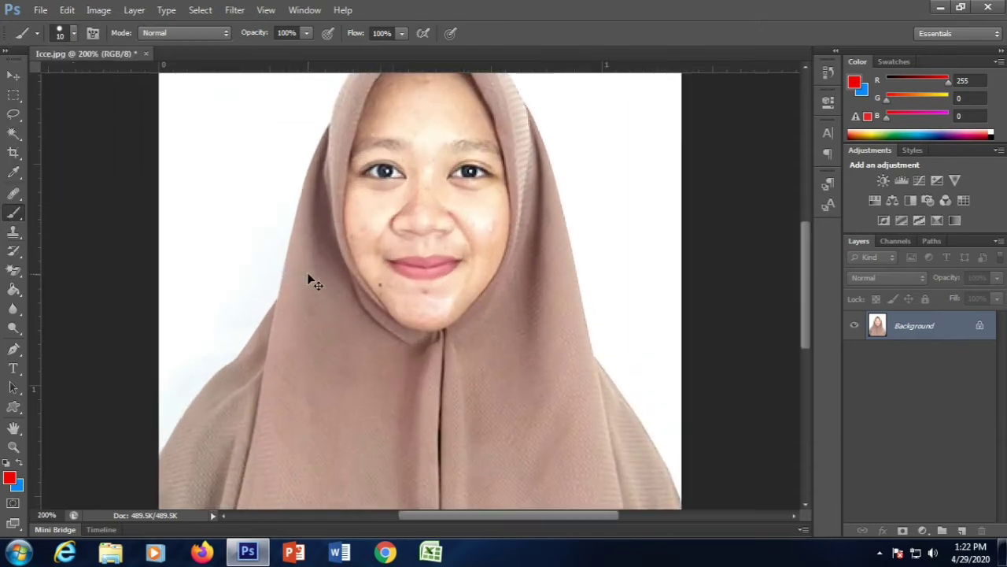
scroll(308, 273, "down", 10)
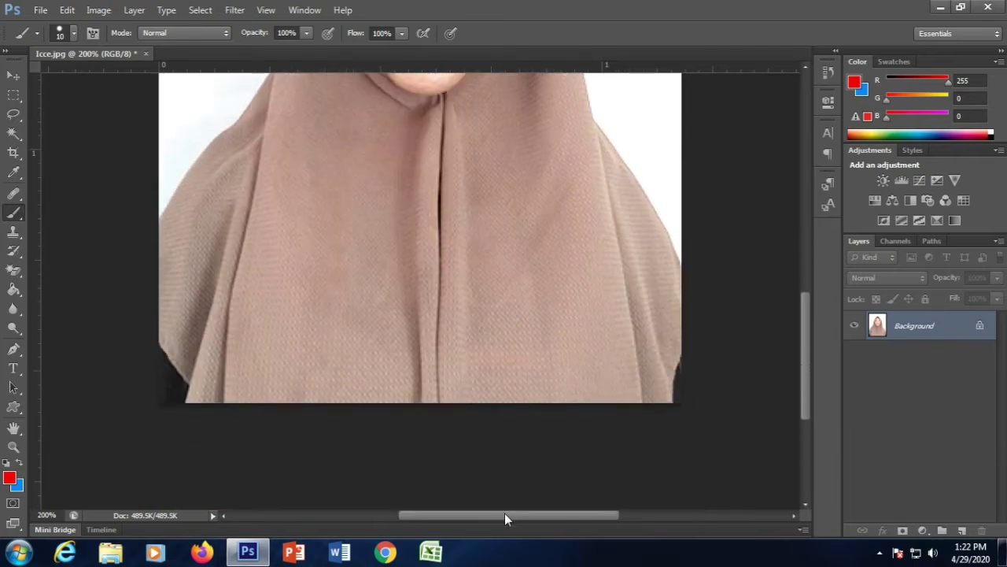
left_click_drag(504, 516, 432, 515)
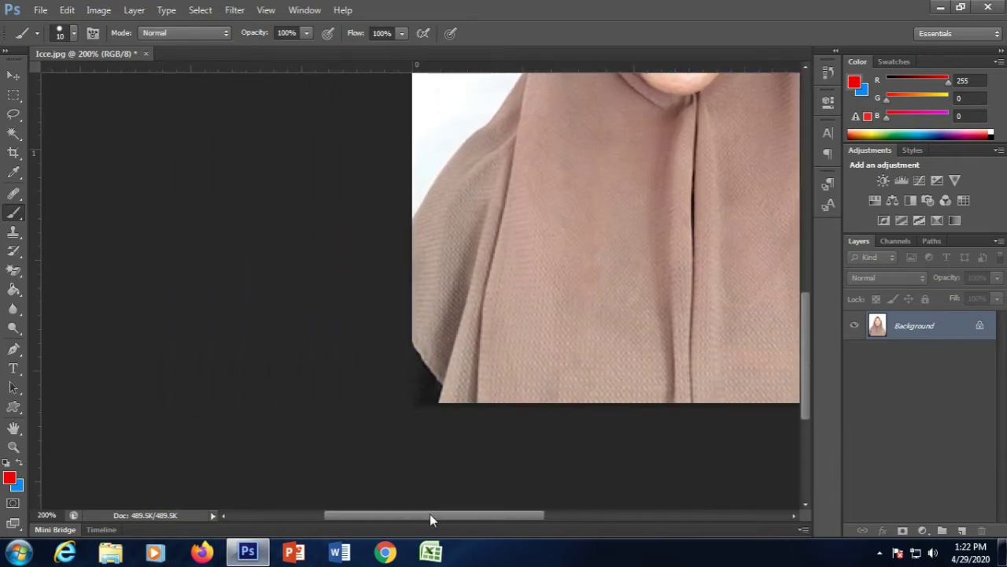
key("ctrl+plus")
key("ctrl+plus")
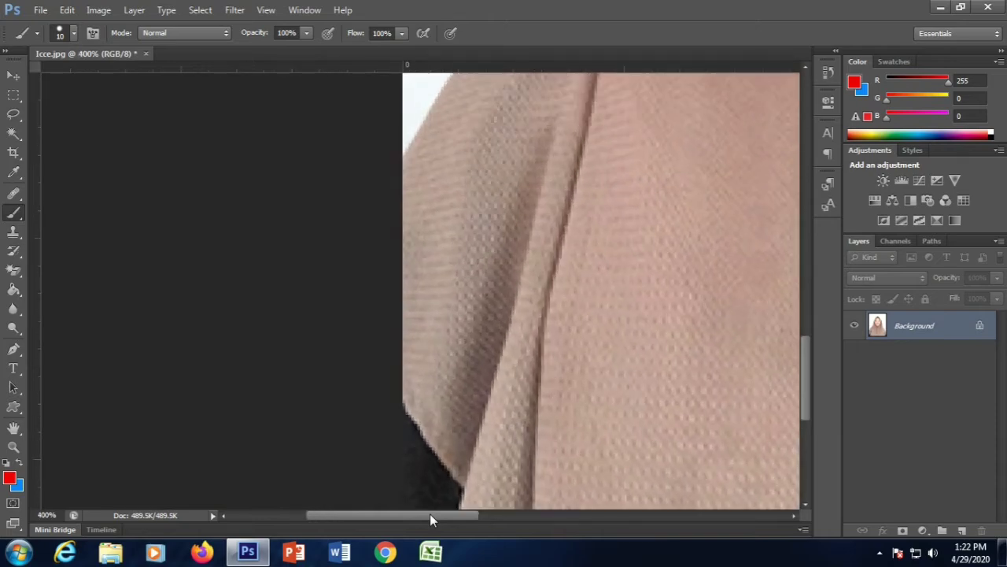
key("ctrl+plus")
key("ctrl+plus")
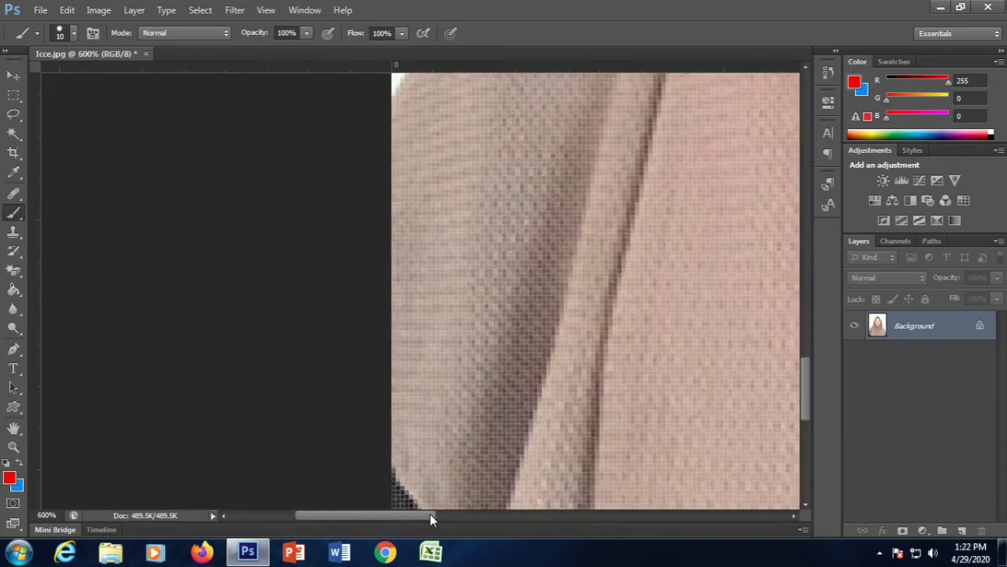
mouse_move(430, 516)
left_mouse_down()
mouse_move(417, 516)
mouse_move(426, 515)
left_mouse_up()
scroll(515, 412, "up", 3)
scroll(425, 371, "up", 3)
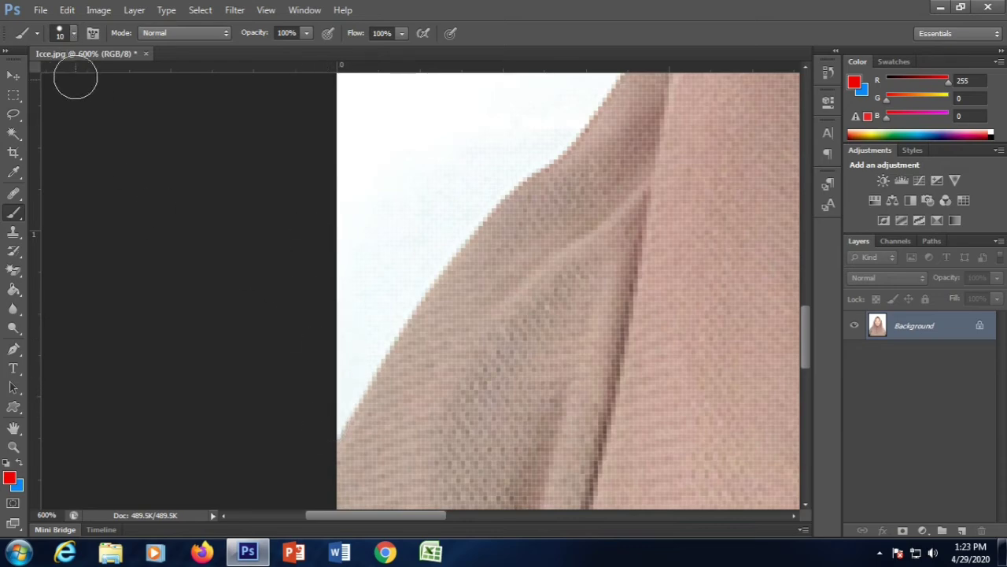
left_click(74, 34)
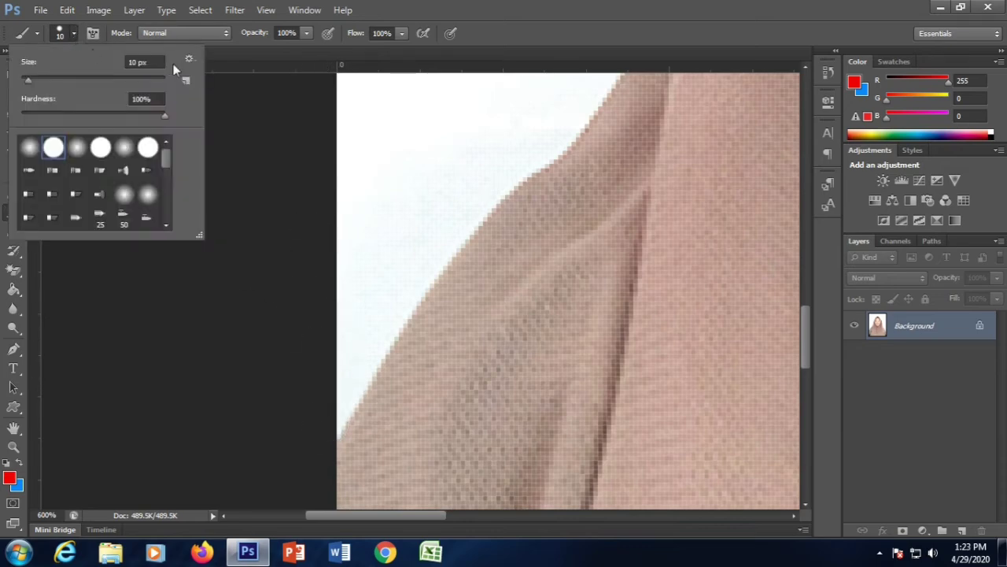
left_click(143, 63)
type("5")
key("Return")
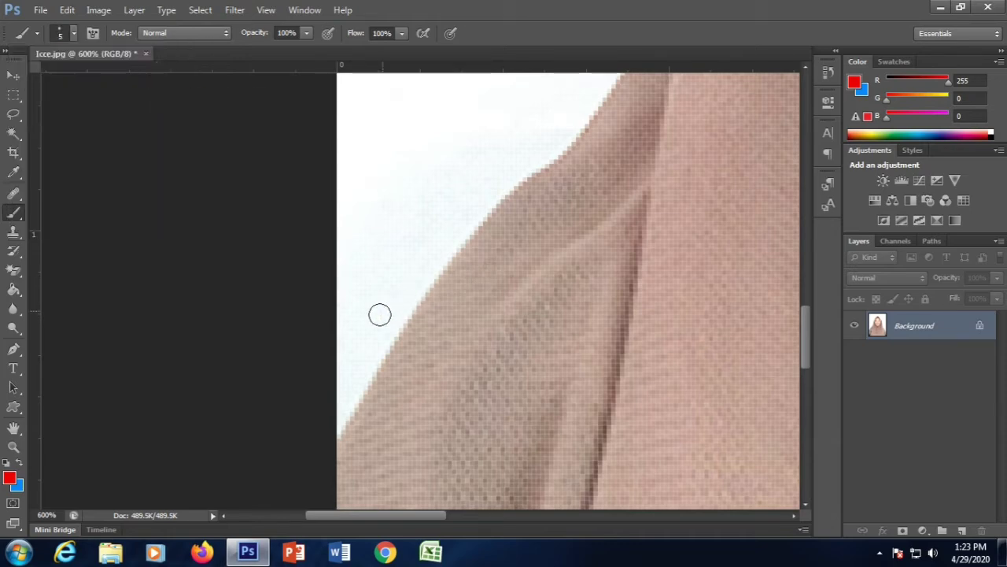
- Brush a red outline along the shoulder at the image's left side, from the image border up to the headscarf
mouse_move(331, 432)
left_mouse_down()
mouse_move(458, 242)
mouse_move(505, 195)
left_mouse_up()
scroll(544, 330, "up", 2)
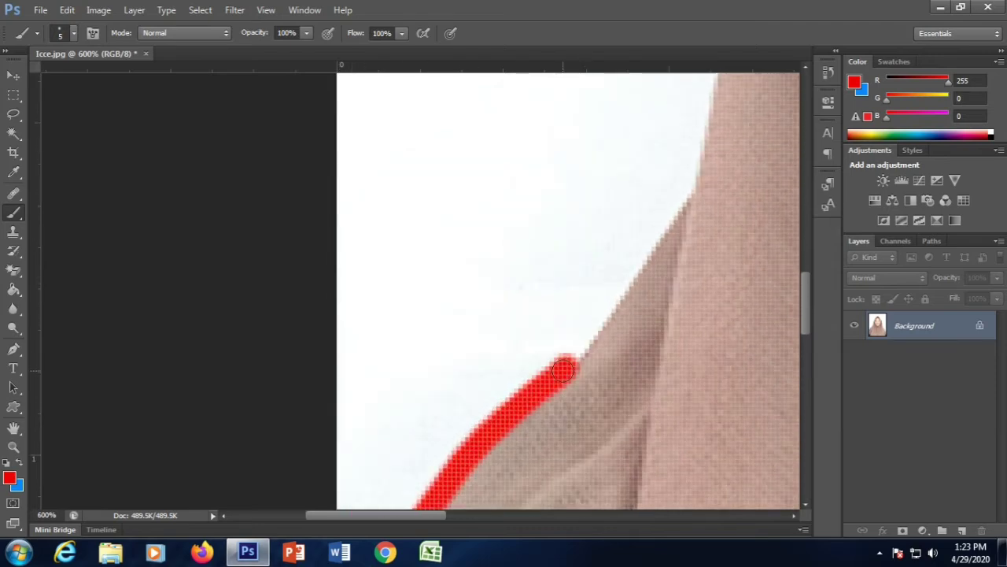
left_click_drag(562, 360, 670, 207)
- Continue the red outline up the left side of the headscarf, from the shoulder to beside the eye
scroll(562, 399, "up", 1)
scroll(550, 370, "right", 3)
scroll(543, 338, "up", 2)
left_click_drag(464, 385, 509, 140)
scroll(441, 344, "up", 4)
left_click_drag(507, 350, 563, 177)
- Paint the red outline along the headscarf's upper left edge and over the crown of the head
scroll(563, 177, "up", 2)
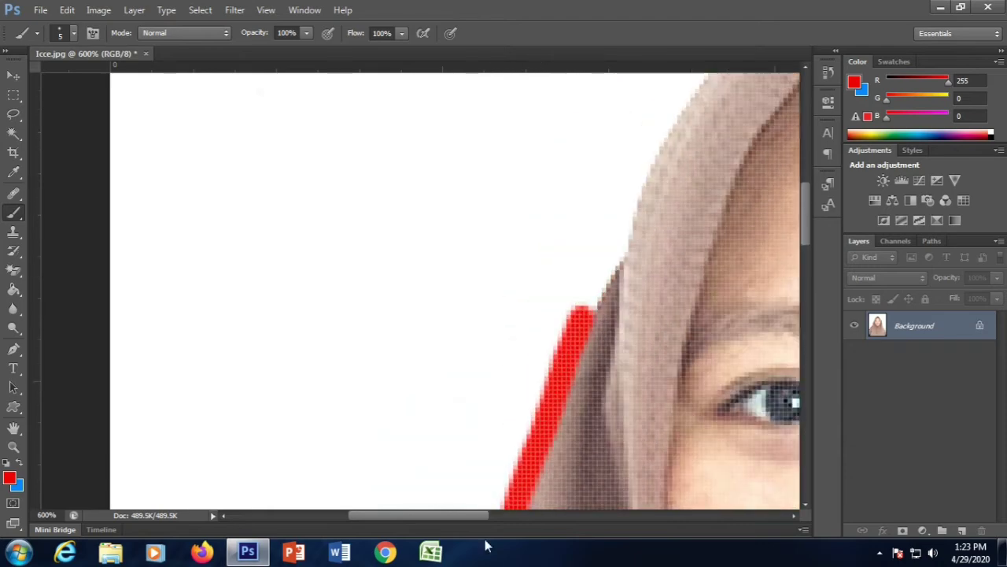
scroll(321, 394, "up", 1)
scroll(321, 394, "right", 3)
mouse_move(321, 394)
left_mouse_down()
mouse_move(425, 190)
mouse_move(471, 140)
left_mouse_up()
scroll(471, 140, "up", 2)
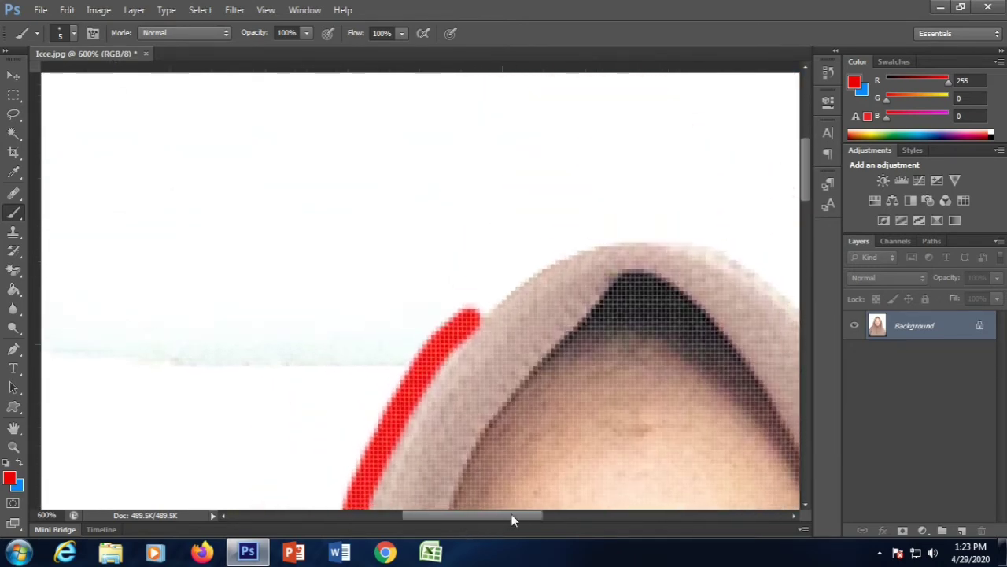
scroll(213, 376, "up", 1)
scroll(214, 376, "right", 3)
mouse_move(214, 376)
left_mouse_down()
mouse_move(261, 329)
mouse_move(346, 307)
mouse_move(461, 337)
mouse_move(540, 405)
mouse_move(603, 482)
left_mouse_up()
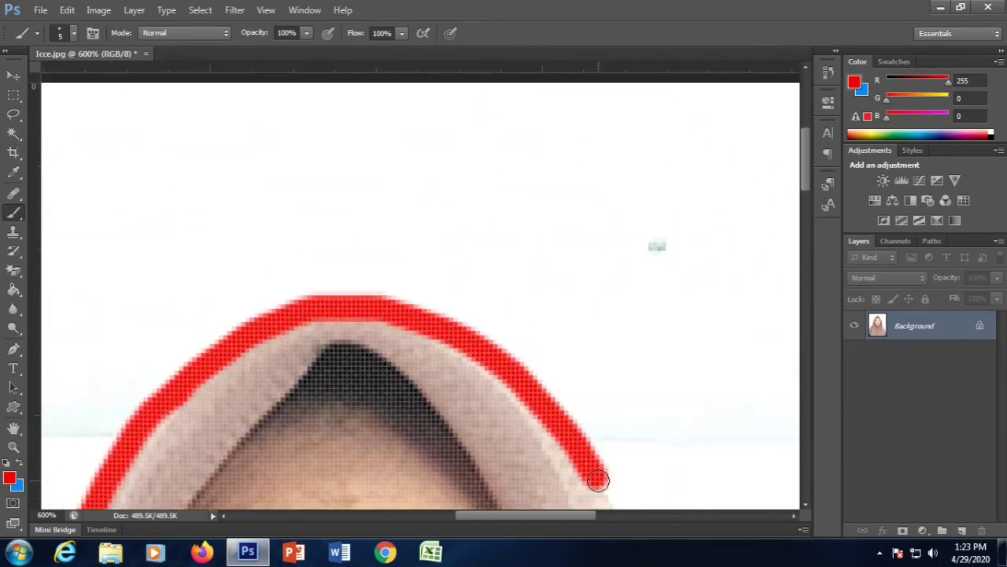
- Continue the red outline down the right side of the headscarf, from the crown to above the shoulder
scroll(259, 315, "down", 2)
scroll(260, 315, "right", 3)
left_click_drag(260, 314, 347, 454)
scroll(388, 321, "down", 2)
left_click_drag(340, 254, 396, 426)
scroll(395, 427, "down", 2)
left_click_drag(381, 201, 442, 429)
scroll(442, 429, "down", 2)
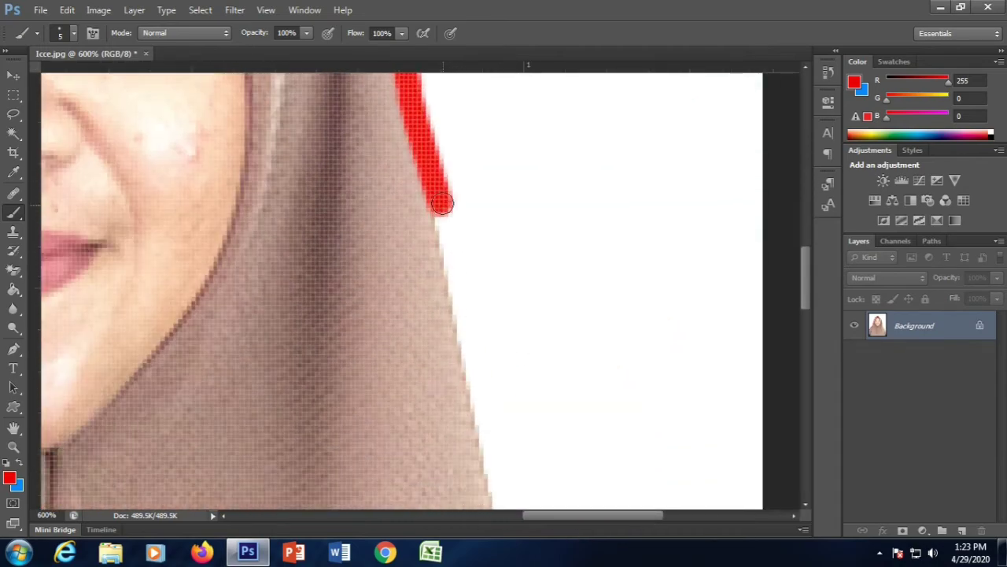
left_click_drag(441, 202, 490, 467)
- Complete the red outline along the shoulder at the image's right side down to the image border
scroll(490, 468, "down", 2)
mouse_move(490, 236)
left_mouse_down()
mouse_move(514, 322)
mouse_move(626, 464)
left_mouse_up()
scroll(646, 488, "down", 2)
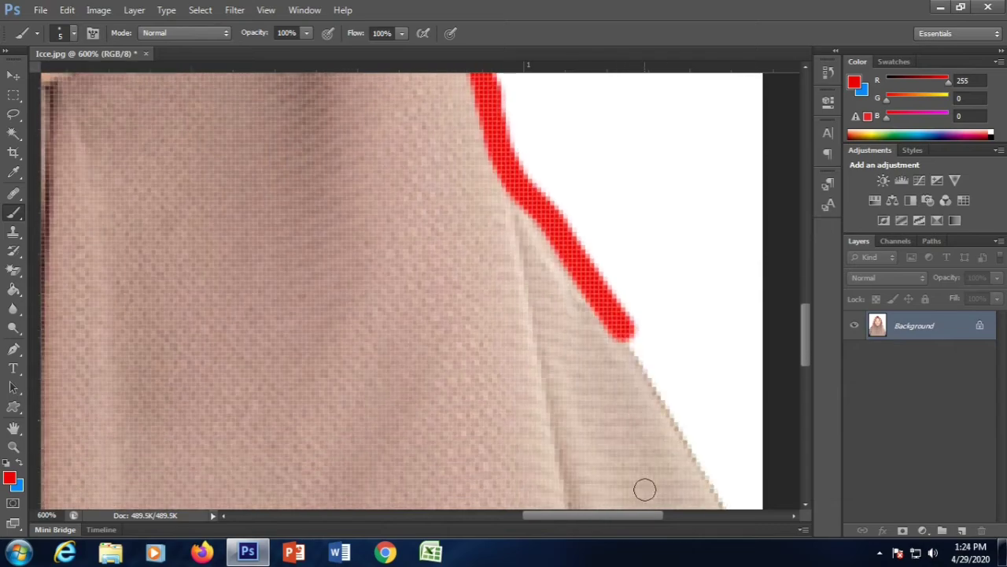
scroll(645, 488, "right", 3)
mouse_move(382, 270)
left_mouse_down()
mouse_move(470, 335)
mouse_move(484, 362)
left_mouse_up()
left_click_drag(432, 280, 533, 467)
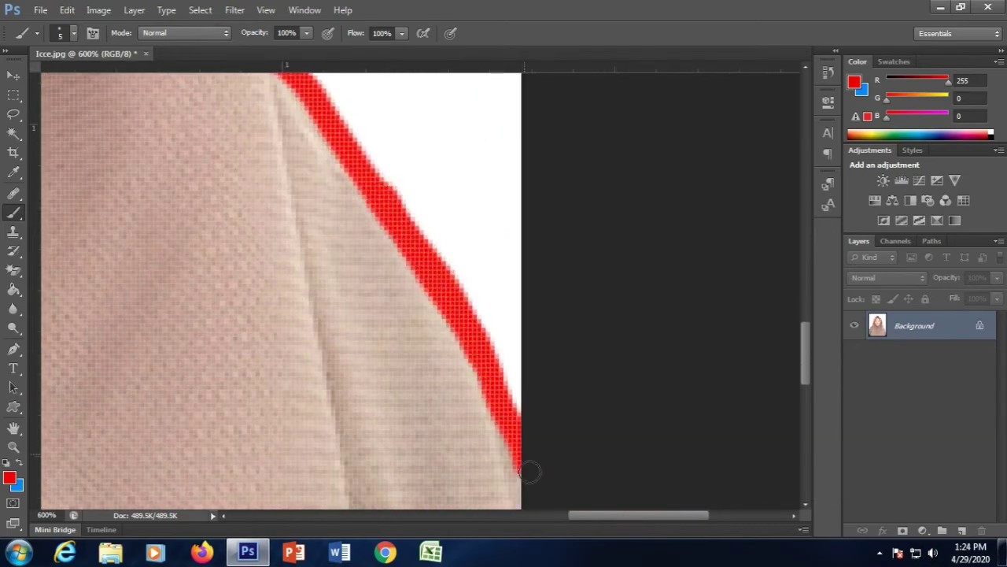
- Fill the white background around the portrait with red (ff0000) using the Paint Bucket tool
scroll(569, 417, "down", 2)
scroll(420, 308, "up", 2)
scroll(423, 316, "down", 4)
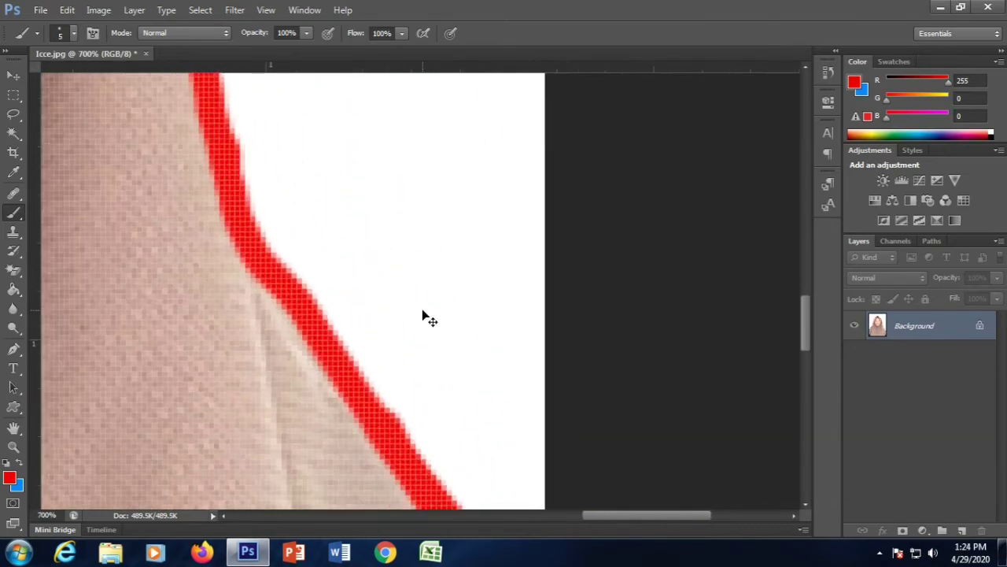
scroll(422, 315, "down", 4)
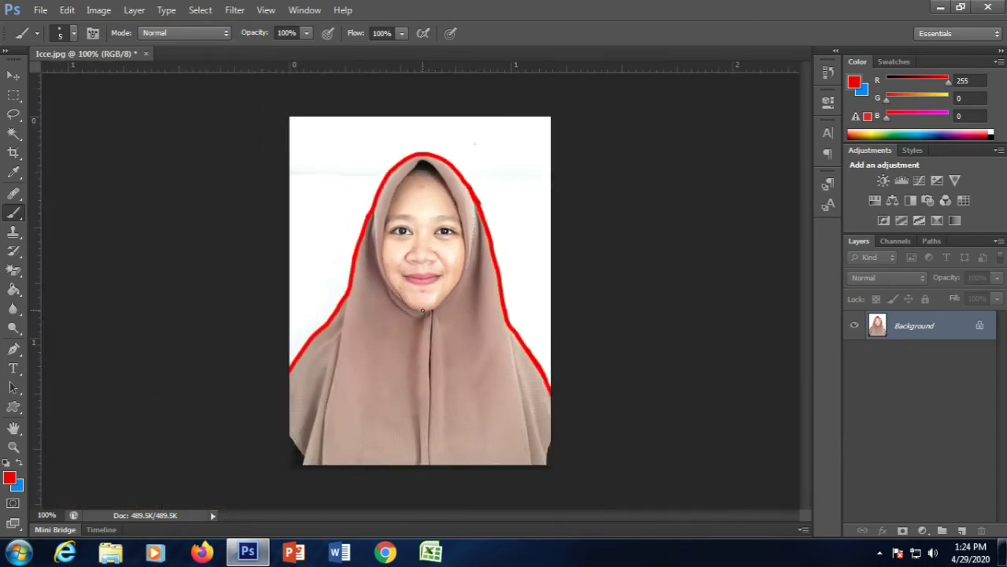
left_click(74, 29)
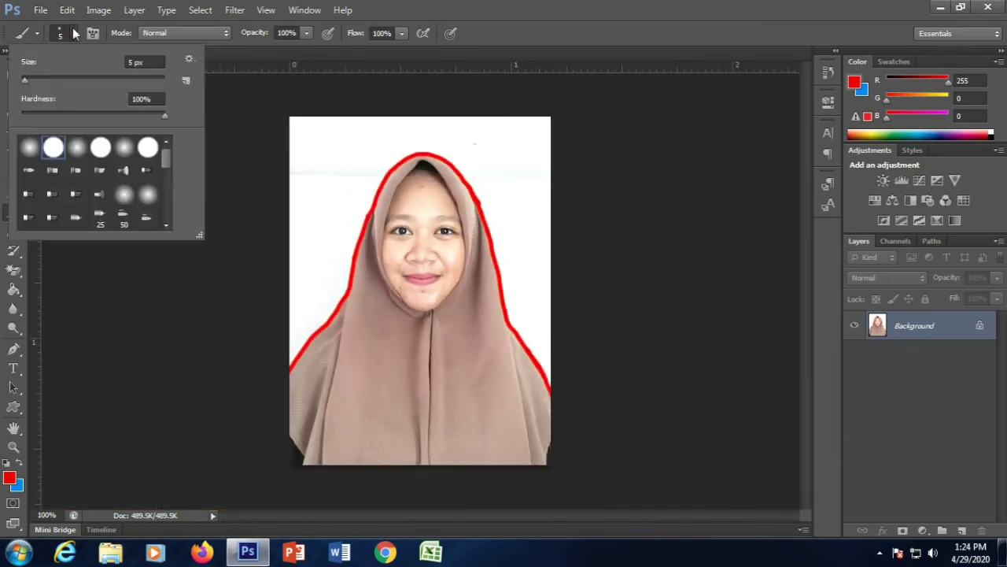
left_click(73, 28)
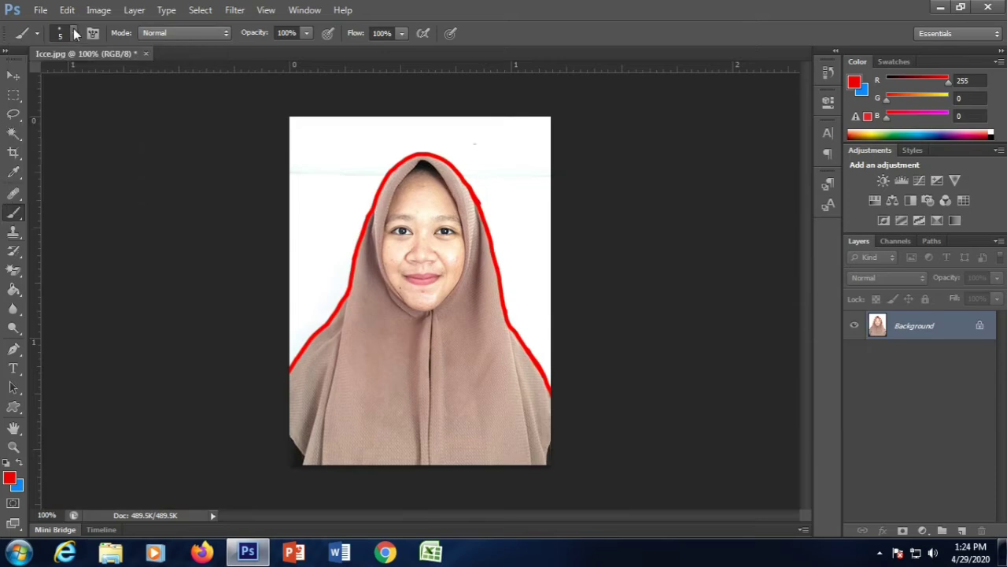
left_click(12, 290)
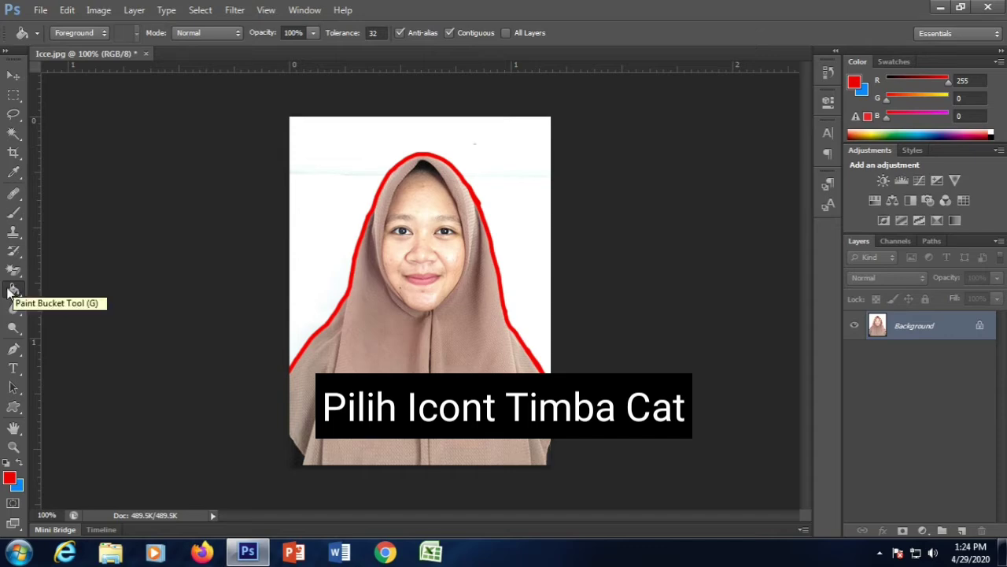
right_click(9, 292)
left_click(87, 305)
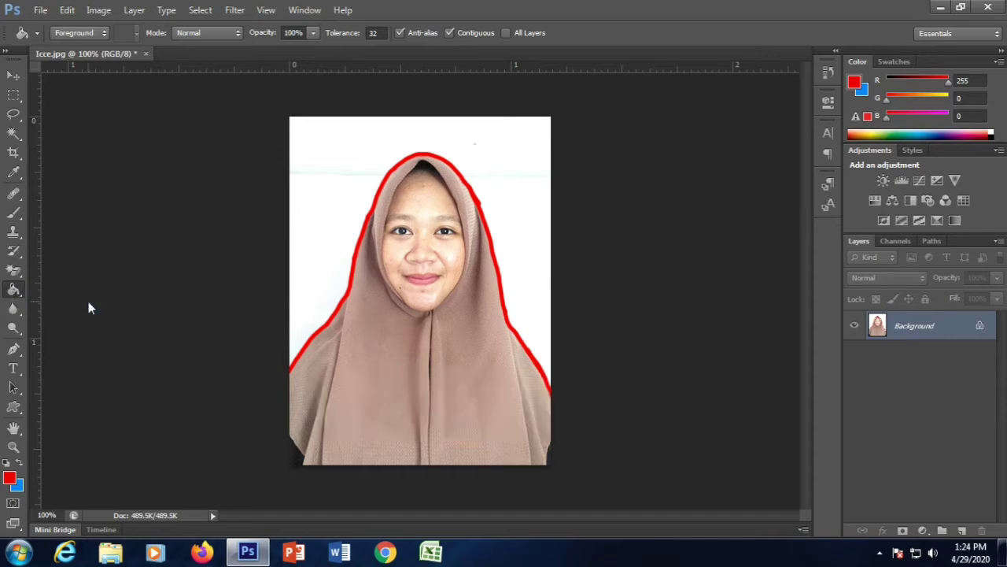
left_click(11, 477)
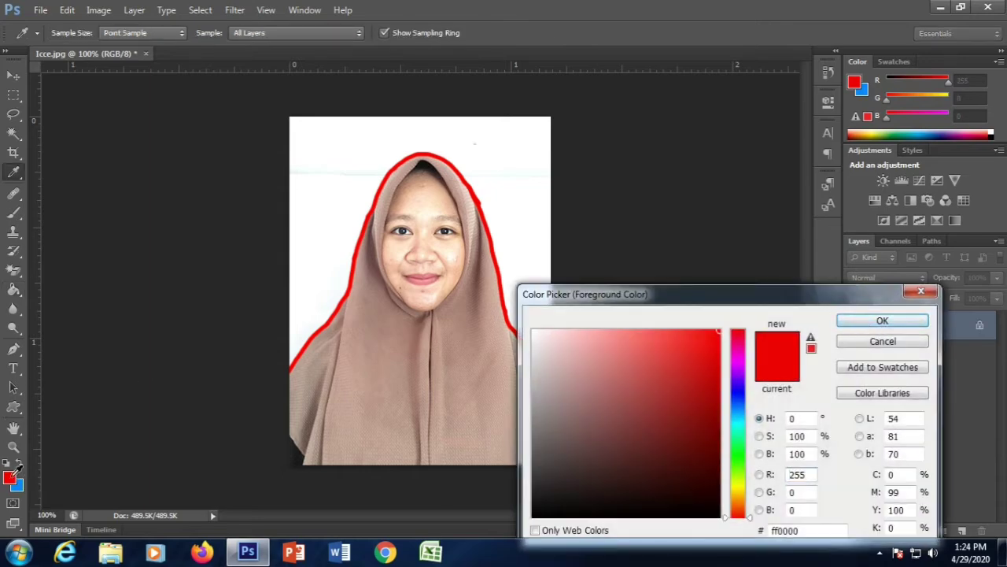
left_click(872, 321)
key("g")
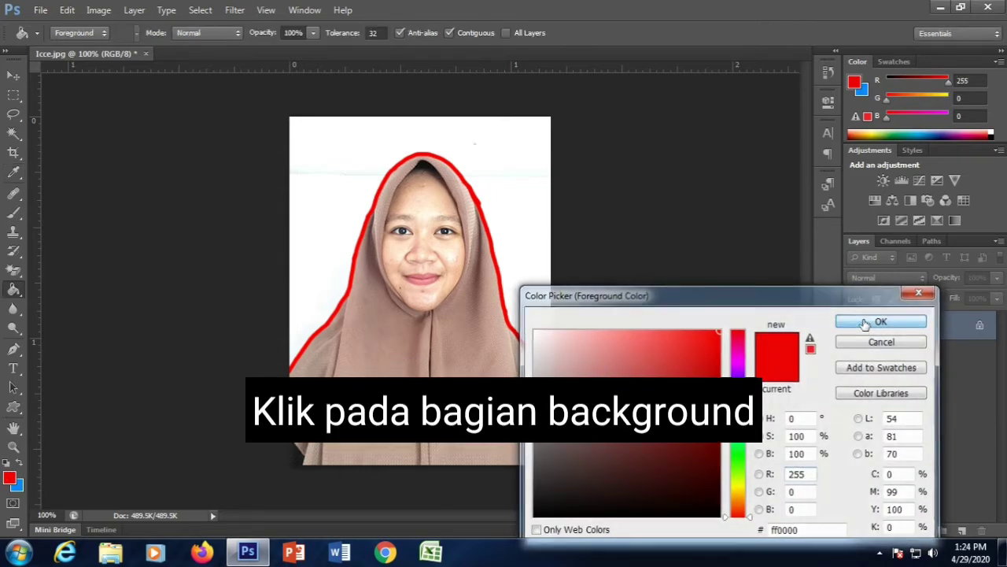
left_click(319, 201)
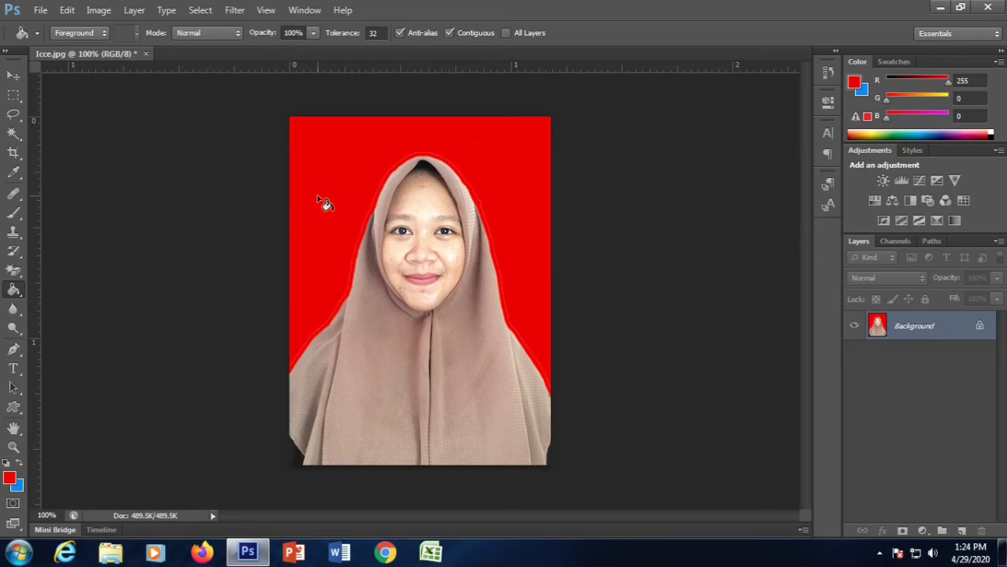
- Return to the Brush tool and set its size to 10 px
key("ctrl+plus")
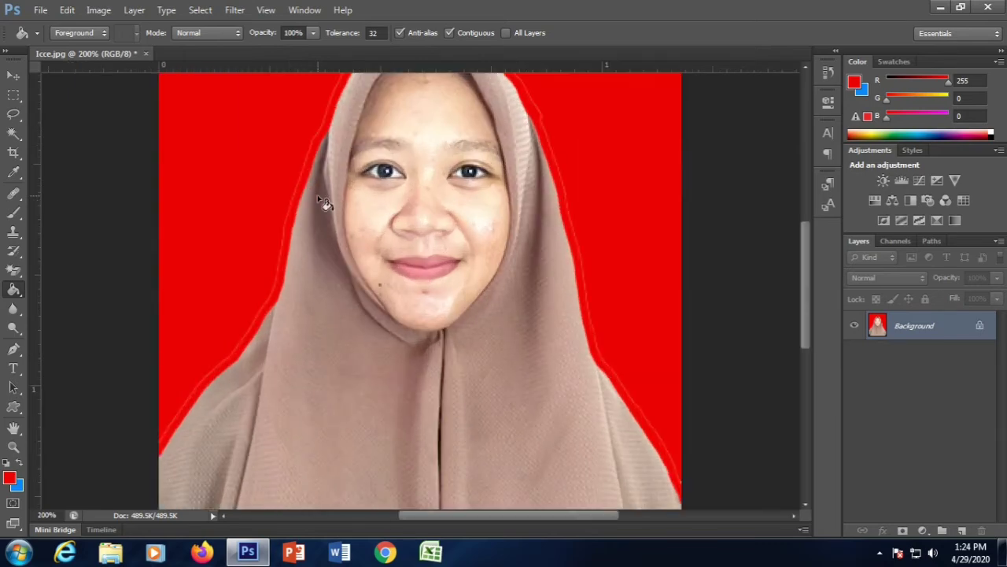
scroll(326, 202, "down", 5)
left_click_drag(577, 515, 495, 515)
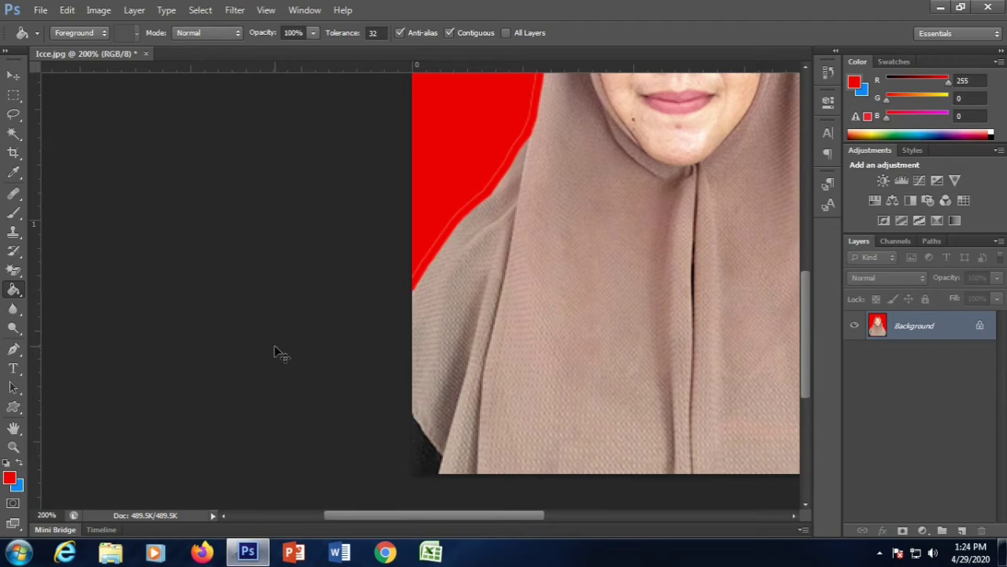
key("ctrl+plus")
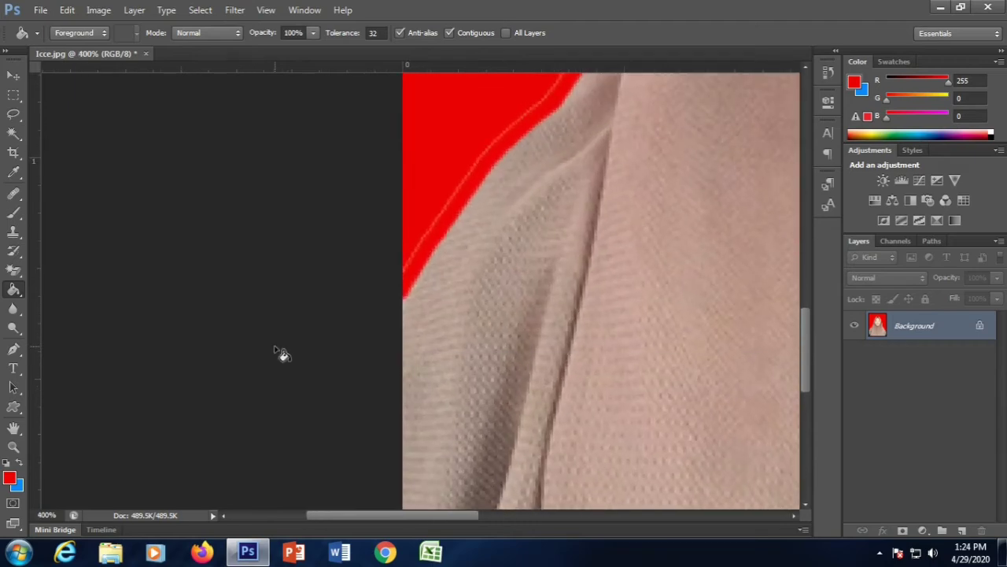
scroll(280, 352, "up", 5)
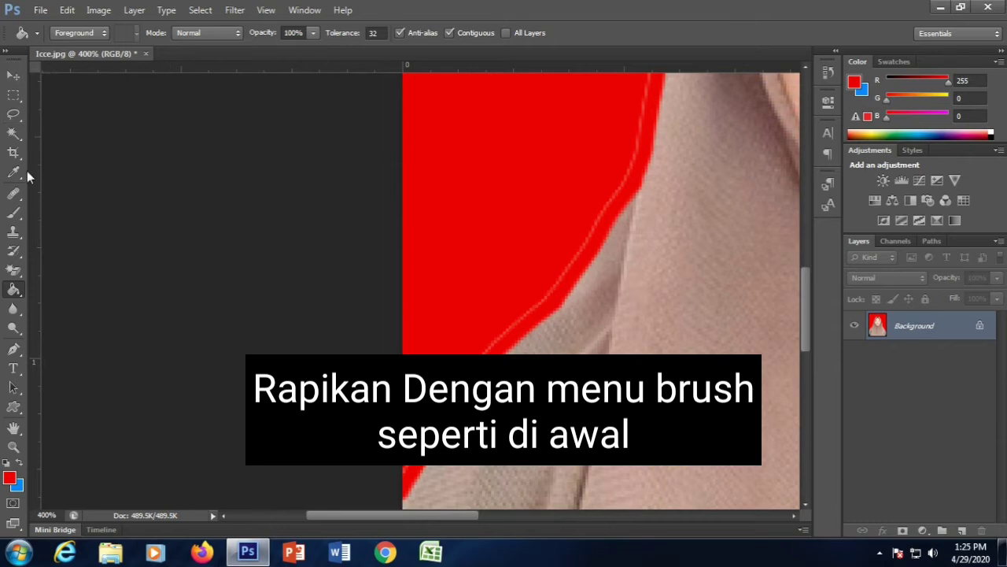
left_click(14, 214)
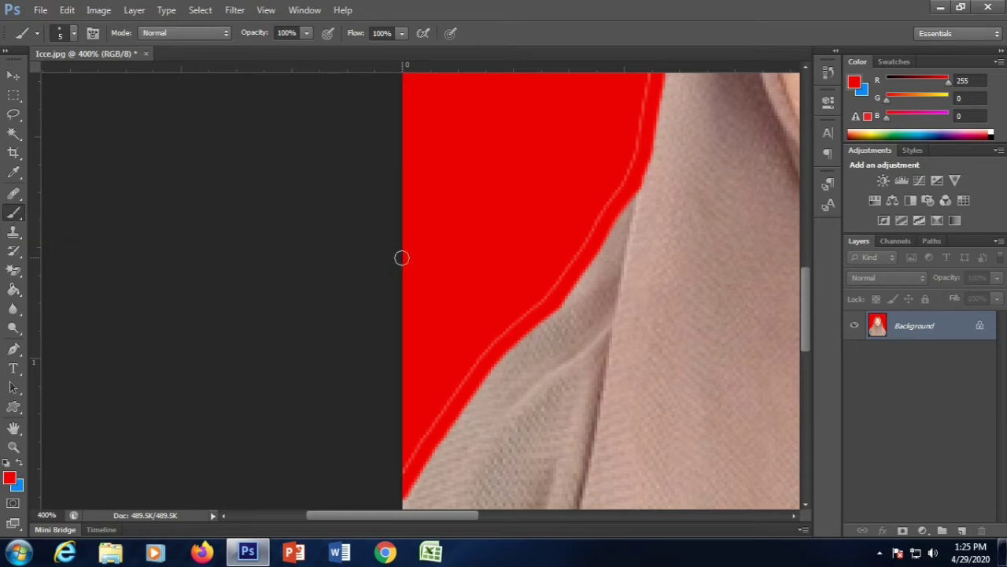
left_click(72, 34)
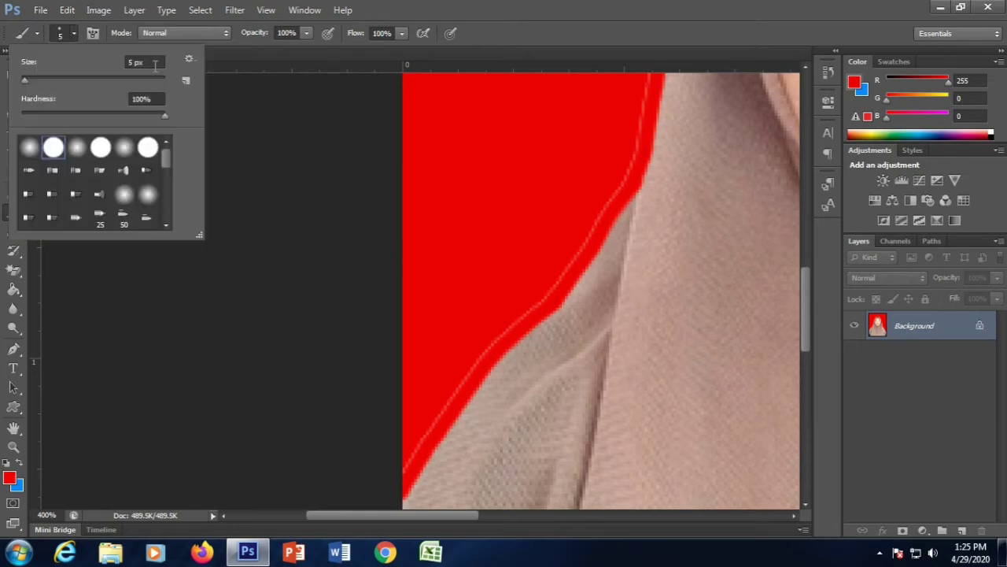
type("10")
key("Return")
- Paint red over the faint leftover line along the left shoulder and the lower left side of the headscarf
scroll(445, 315, "down", 3)
left_click_drag(439, 253, 551, 131)
scroll(556, 262, "up", 5)
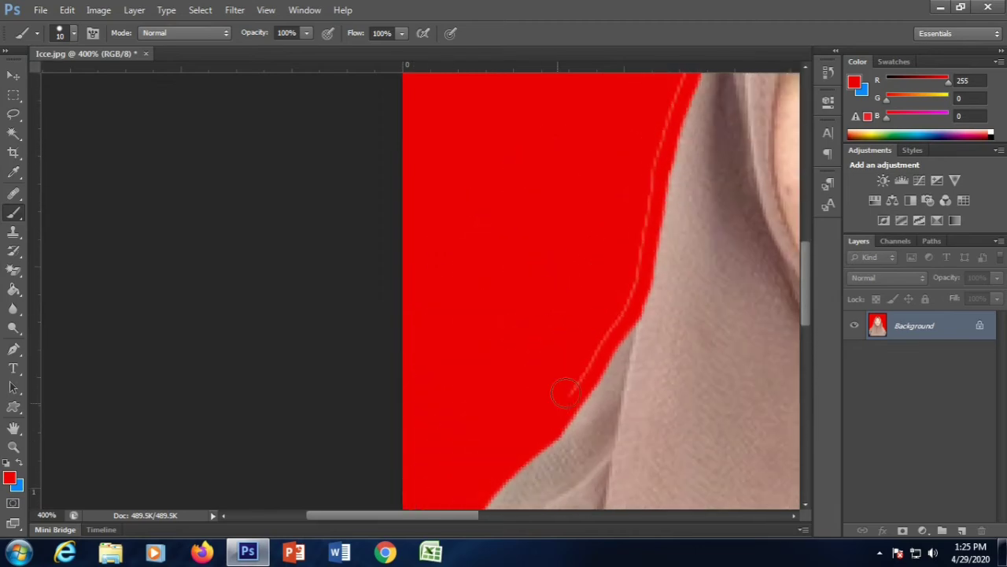
left_click_drag(561, 393, 641, 216)
scroll(634, 338, "up", 3)
left_click_drag(630, 399, 662, 265)
- Paint red over the leftover line along the headscarf's upper left edge towards the crown
scroll(701, 168, "up", 5)
left_click_drag(708, 334, 746, 220)
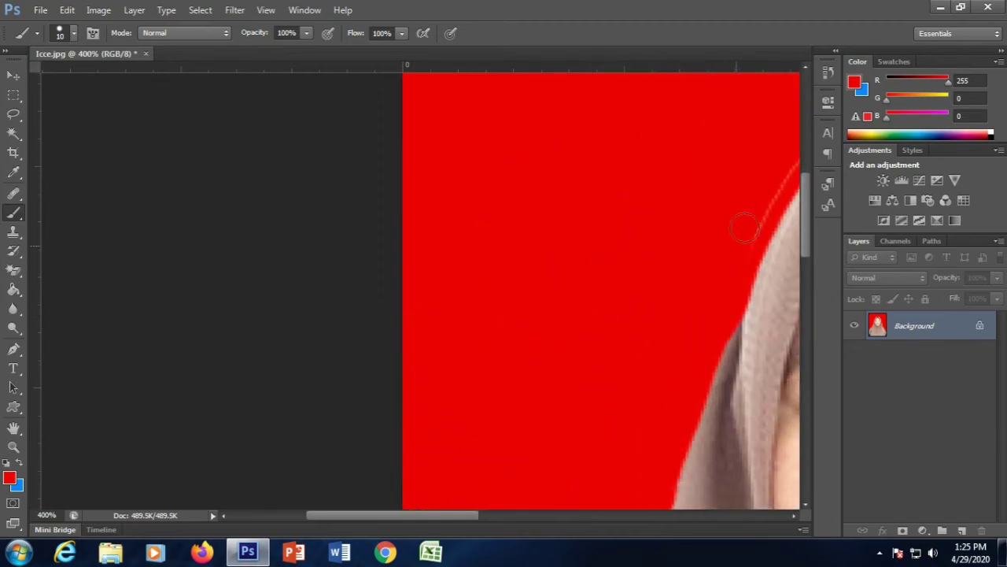
scroll(475, 270, "right", 3)
scroll(475, 270, "up", 3)
mouse_move(533, 367)
left_mouse_down()
mouse_move(581, 265)
mouse_move(558, 285)
mouse_move(650, 216)
left_mouse_up()
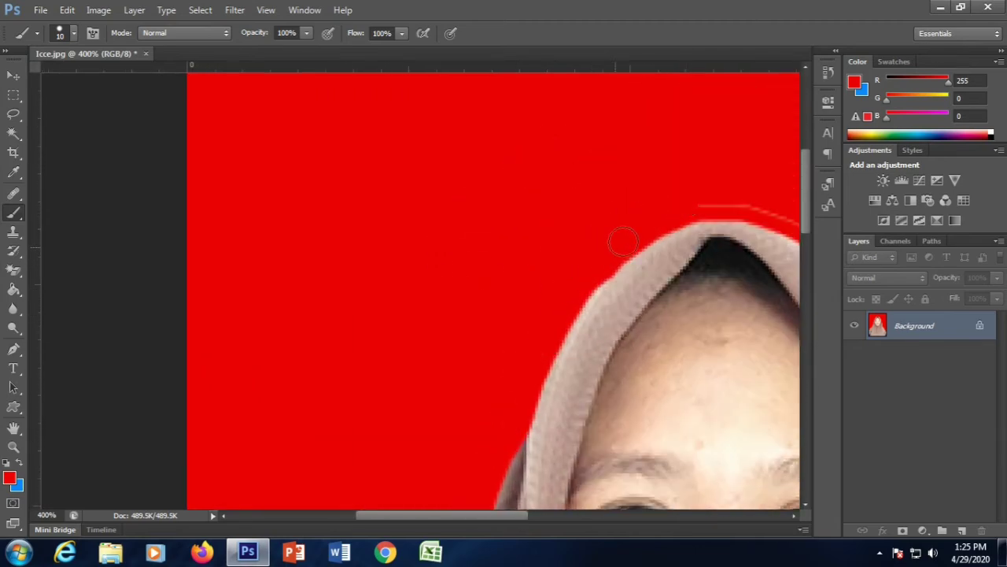
- Paint red over the leftover line along the headscarf's right edge from the crown down to the right shoulder
scroll(523, 263, "right", 5)
mouse_move(229, 206)
left_mouse_down()
mouse_move(288, 206)
mouse_move(379, 258)
mouse_move(516, 445)
left_mouse_up()
scroll(515, 267, "down", 5)
left_click_drag(515, 267, 546, 427)
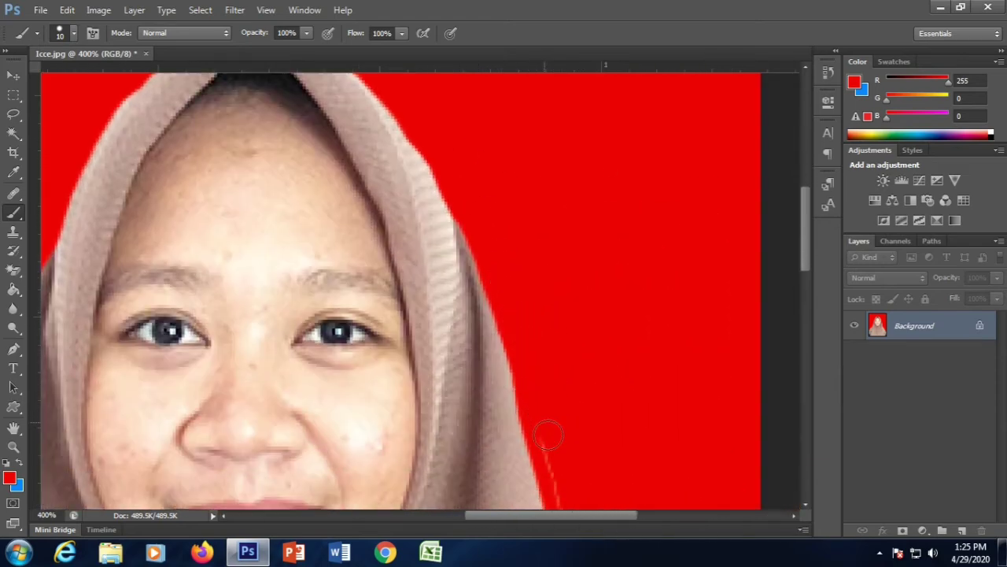
scroll(546, 428, "down", 5)
left_click_drag(558, 227, 607, 472)
scroll(606, 473, "down", 5)
mouse_move(616, 176)
left_mouse_down()
mouse_move(634, 249)
mouse_move(714, 365)
mouse_move(764, 468)
left_mouse_up()
scroll(679, 271, "down", 5)
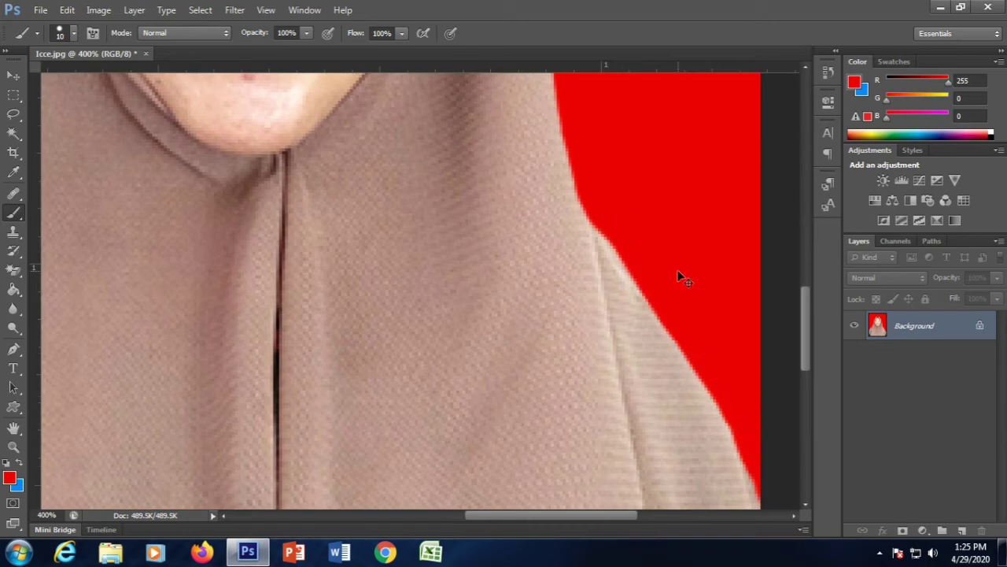
scroll(682, 277, "down", 1)
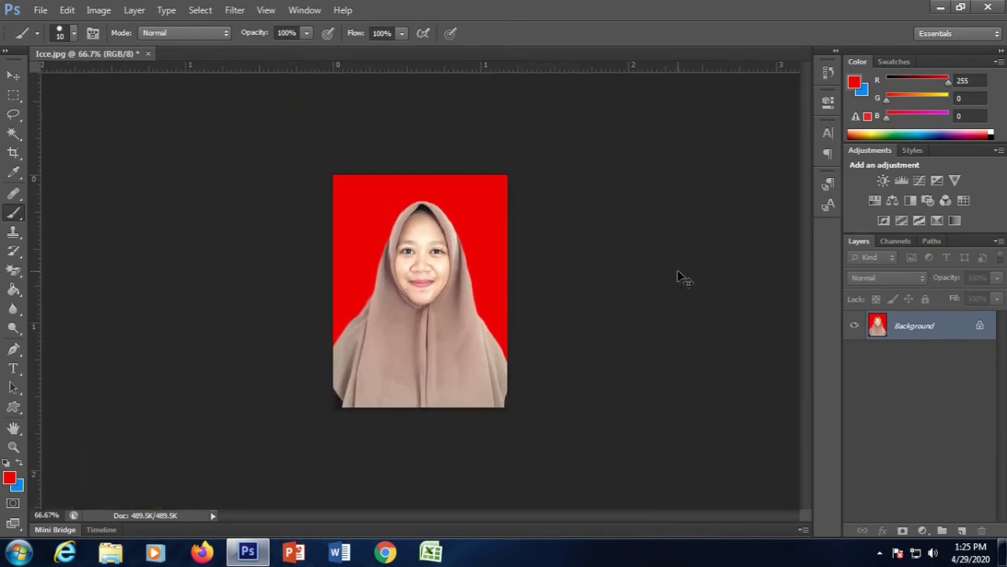
scroll(678, 271, "up", 1)
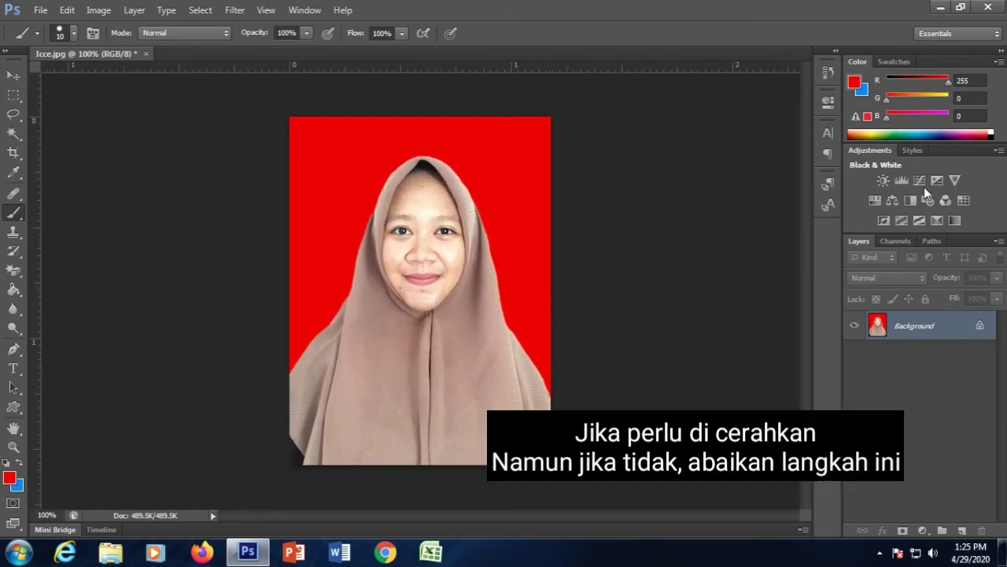
- Add a Curves adjustment layer and raise the middle of the RGB curve slightly to brighten the portrait
left_click(13, 76)
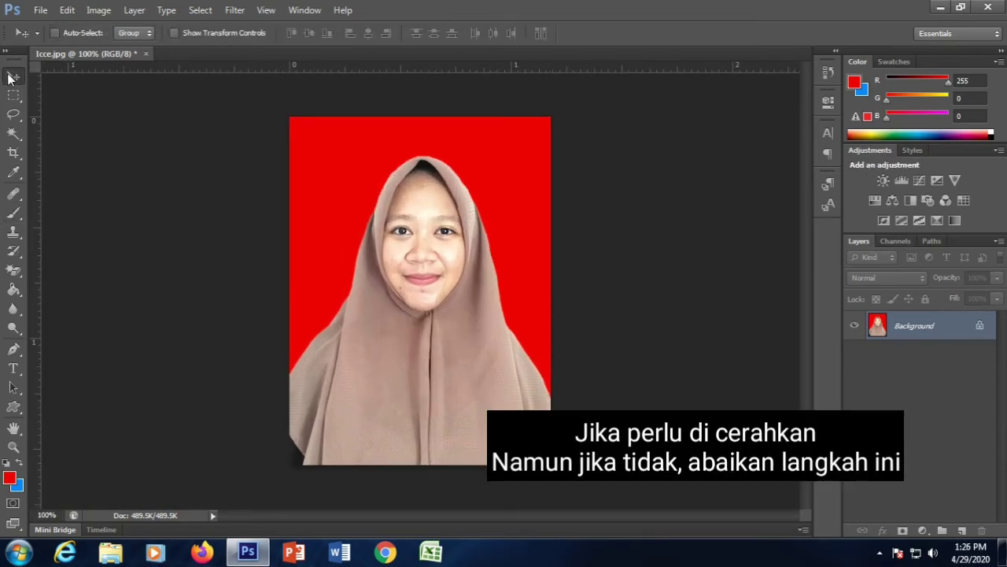
left_click(918, 180)
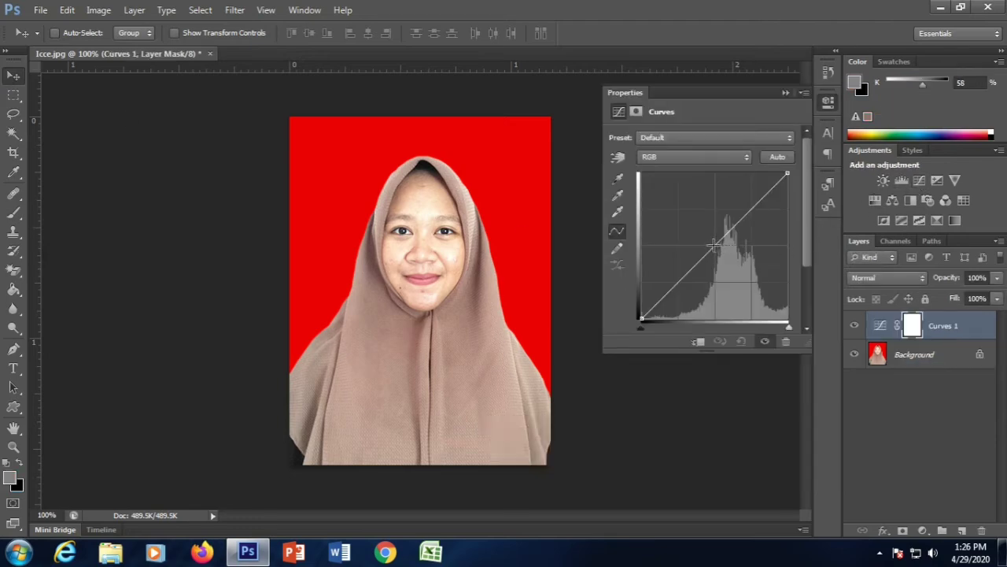
mouse_move(712, 245)
left_mouse_down()
mouse_move(713, 227)
mouse_move(705, 234)
left_mouse_up()
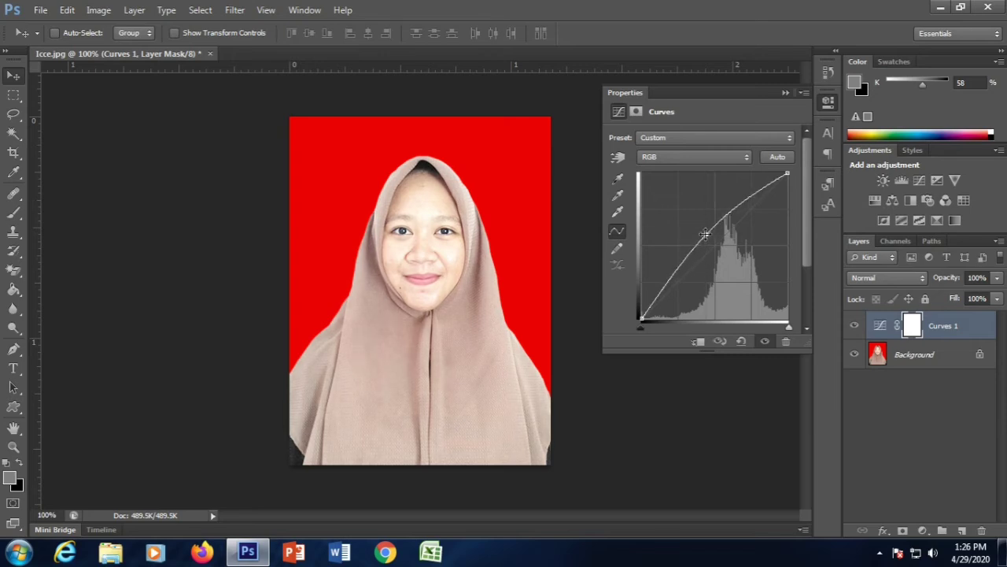
left_click(787, 94)
left_click(932, 382)
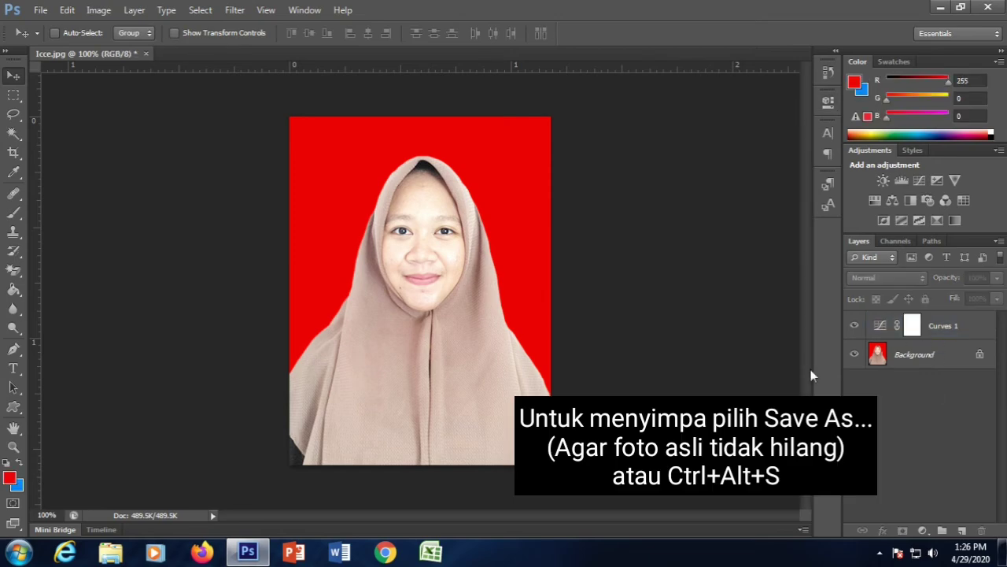
- Save a copy of the portrait in the Foto Cetak folder as "Icce Background Merah" in JPEG format
left_click(39, 10)
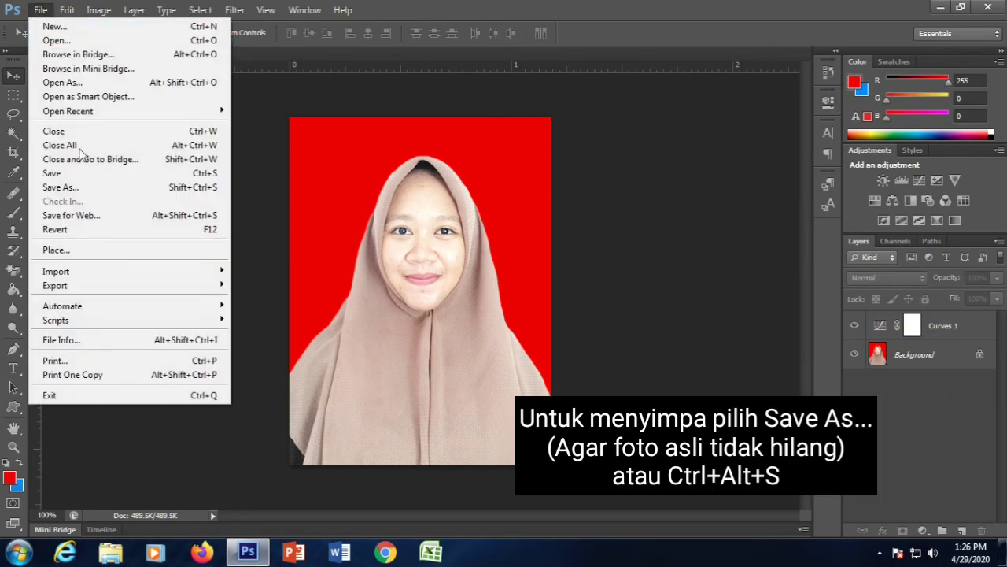
left_click(146, 189)
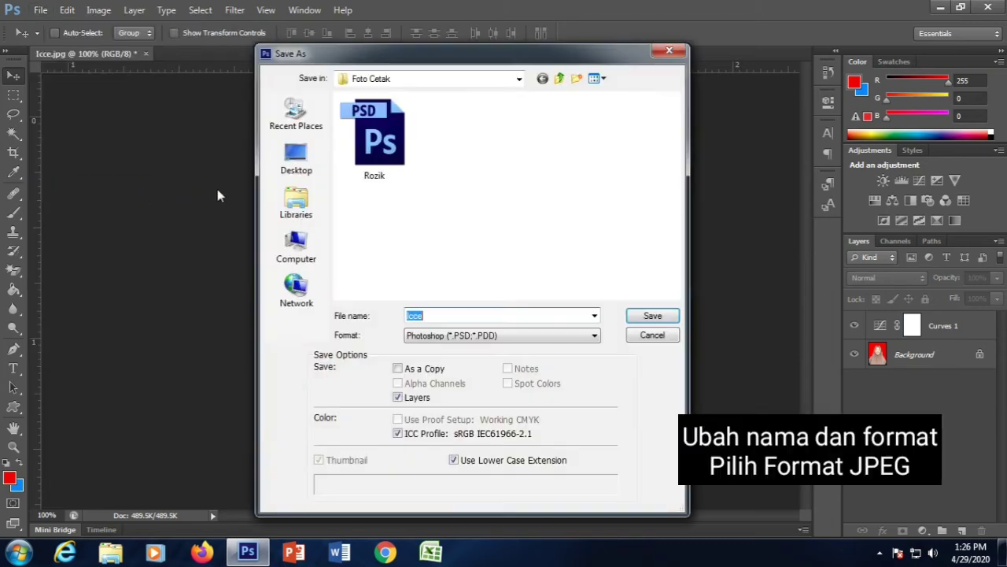
left_click(492, 339)
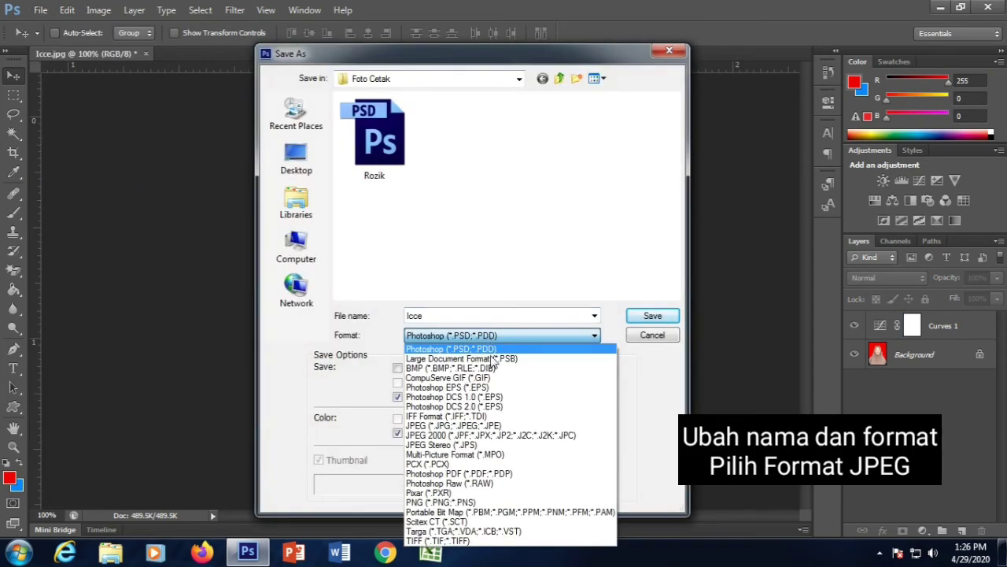
left_click(506, 321)
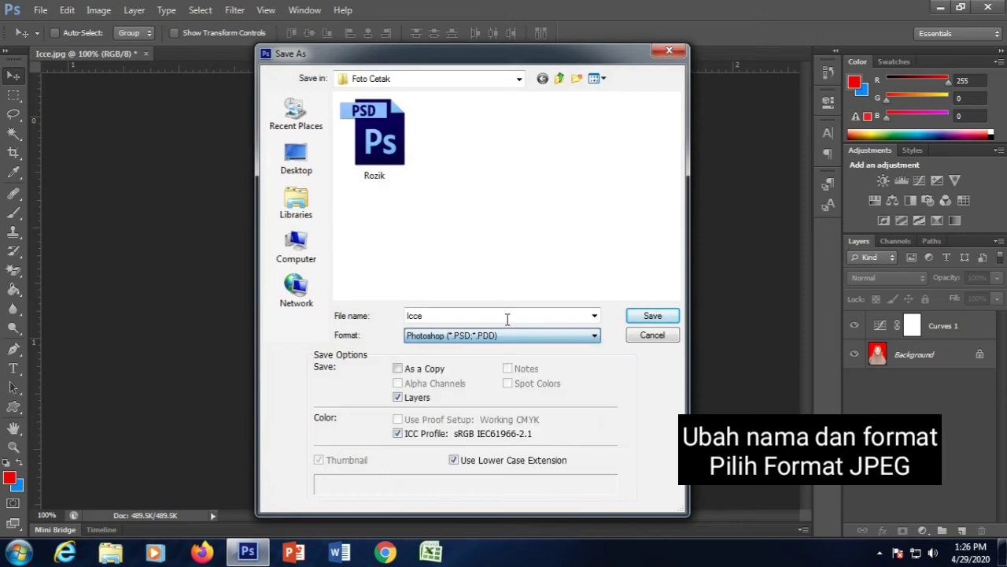
double_click(508, 316)
type("I")
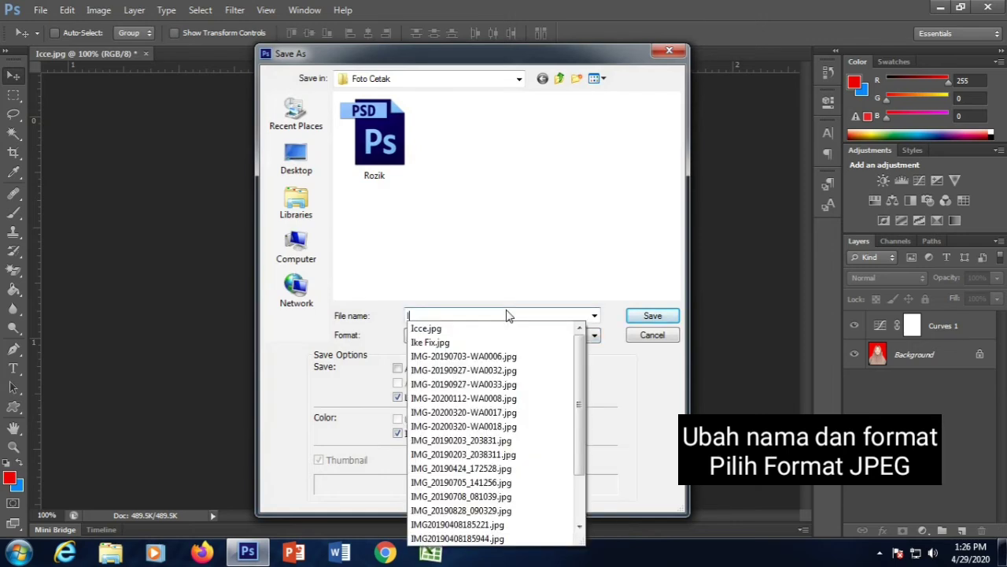
type("cce Background Merah")
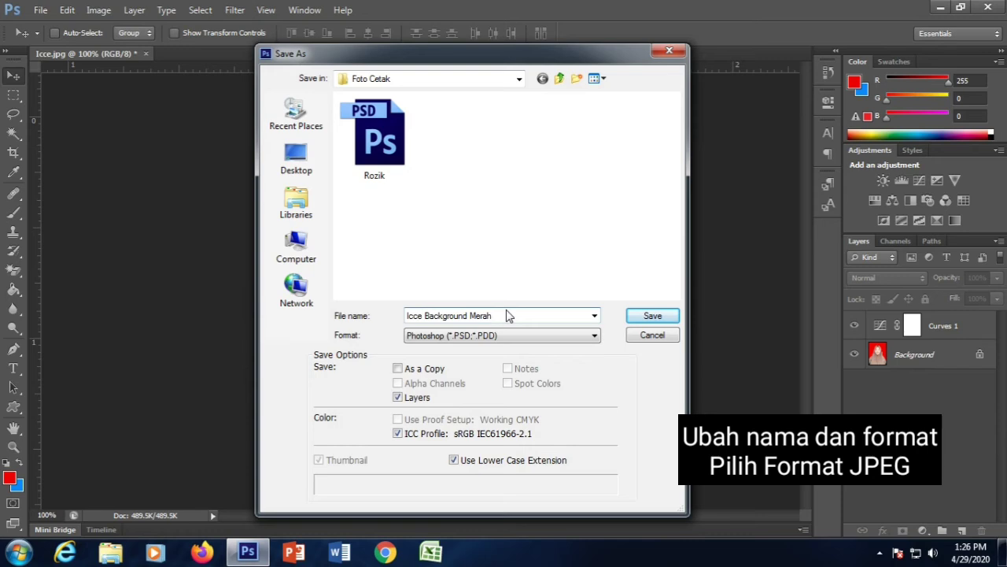
left_click(559, 338)
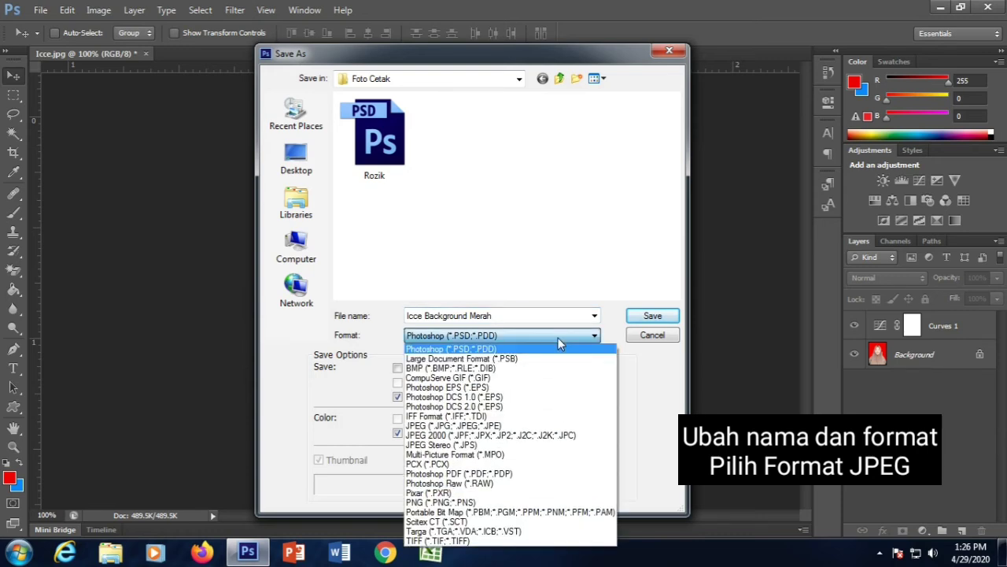
left_click(536, 425)
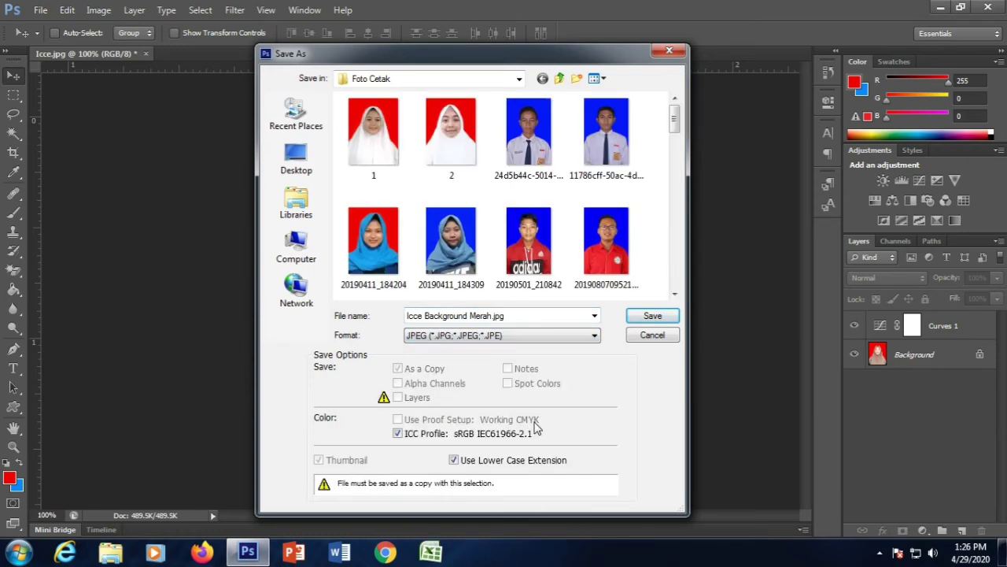
left_click(651, 317)
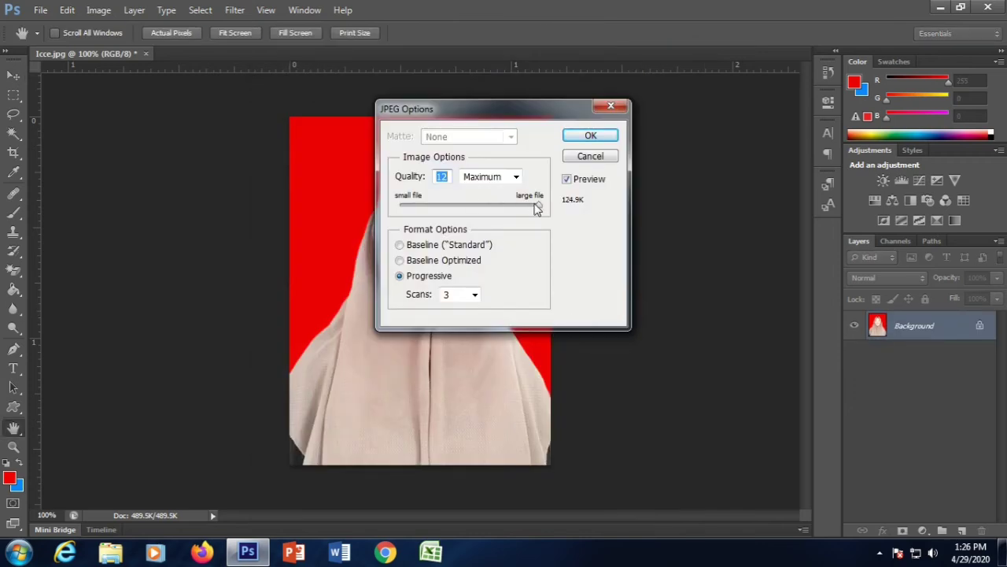
- Set the JPEG options to Maximum quality 12 and Progressive format with 3 scans, and confirm the export
left_click_drag(538, 204, 596, 203)
left_click(516, 178)
left_click(508, 227)
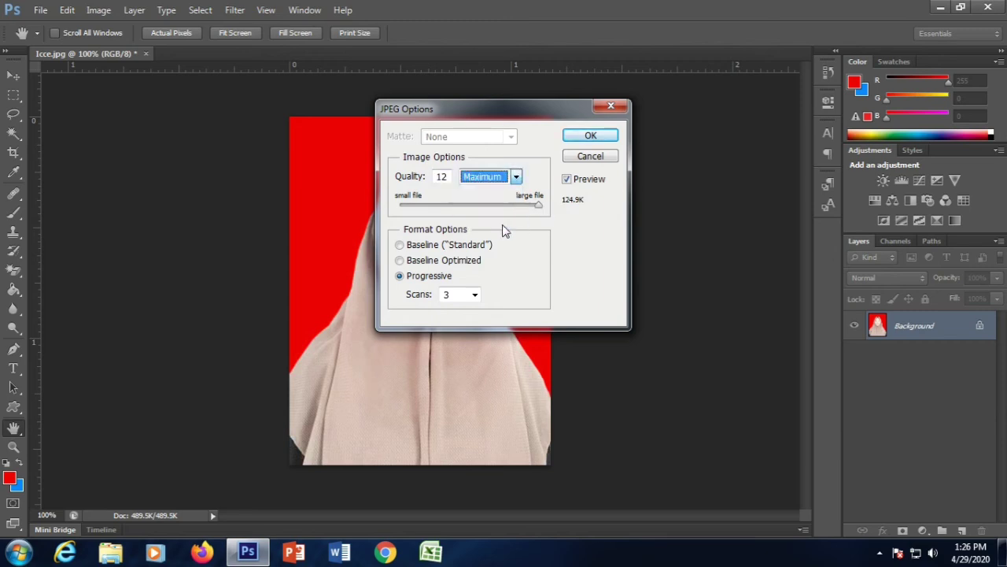
left_click(401, 279)
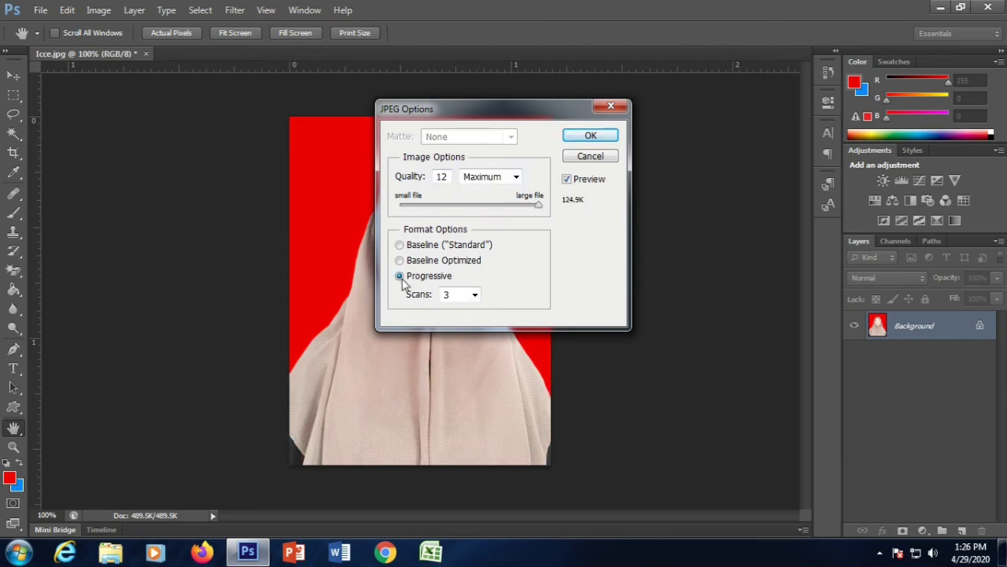
left_click(400, 245)
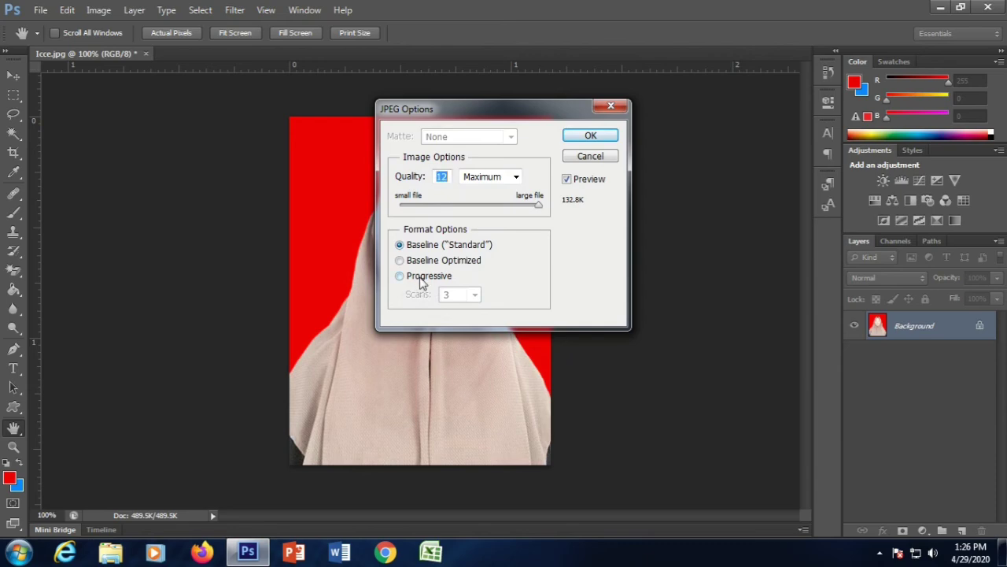
left_click(422, 282)
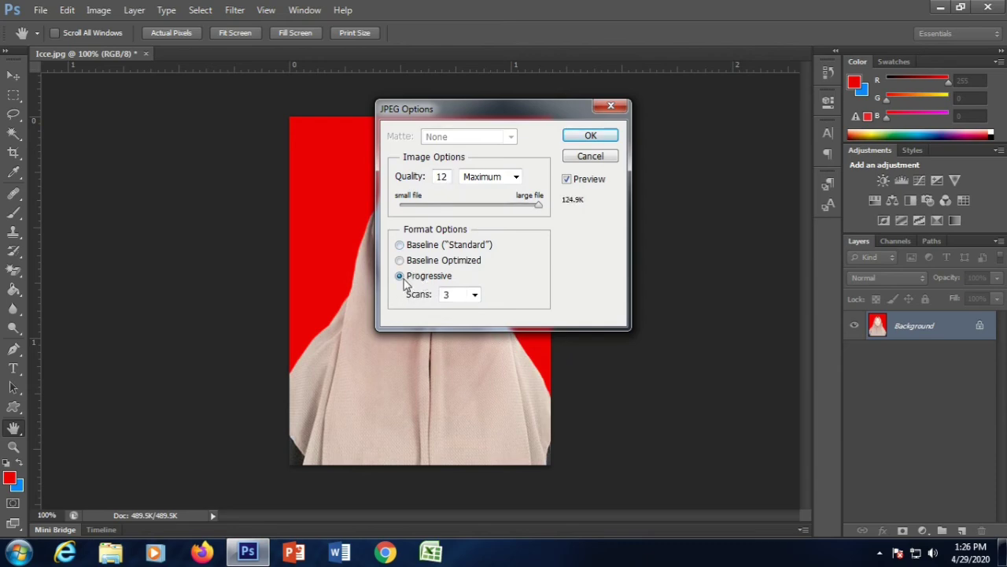
left_click(589, 137)
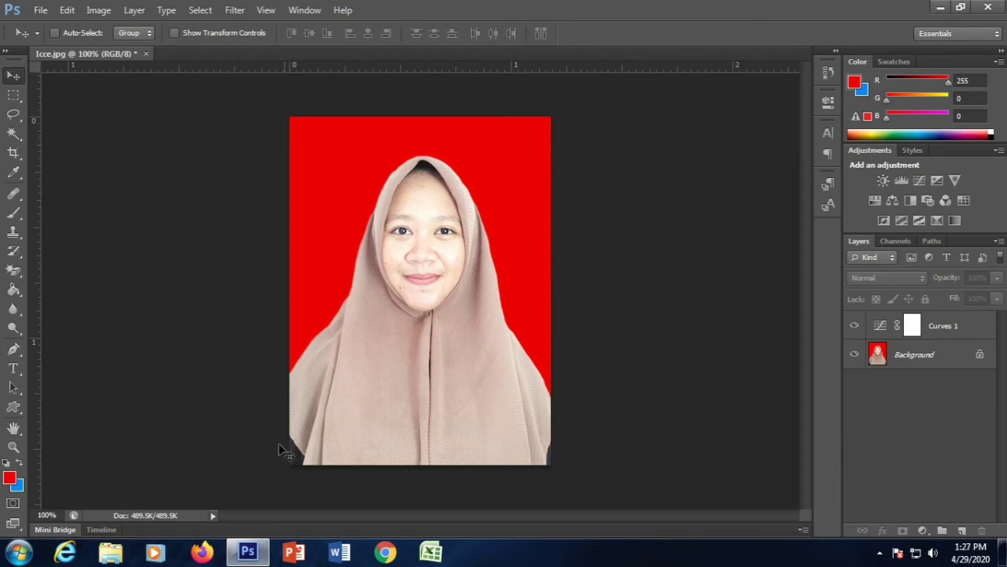
- Switch to Windows Explorer and open the Foto Cetak folder on drive DATA 1 (D:)
left_click(111, 551)
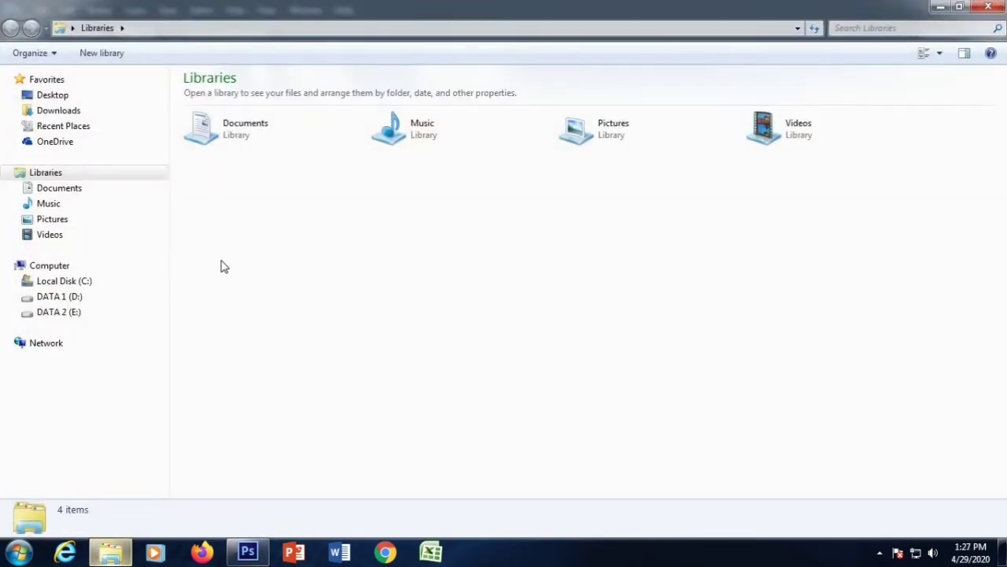
left_click(84, 296)
left_click(272, 235)
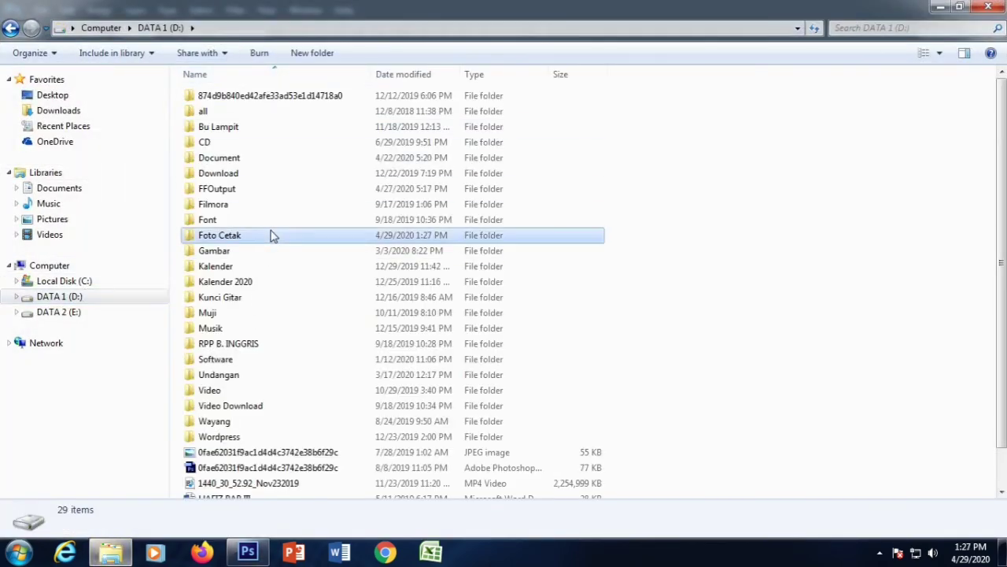
double_click(271, 235)
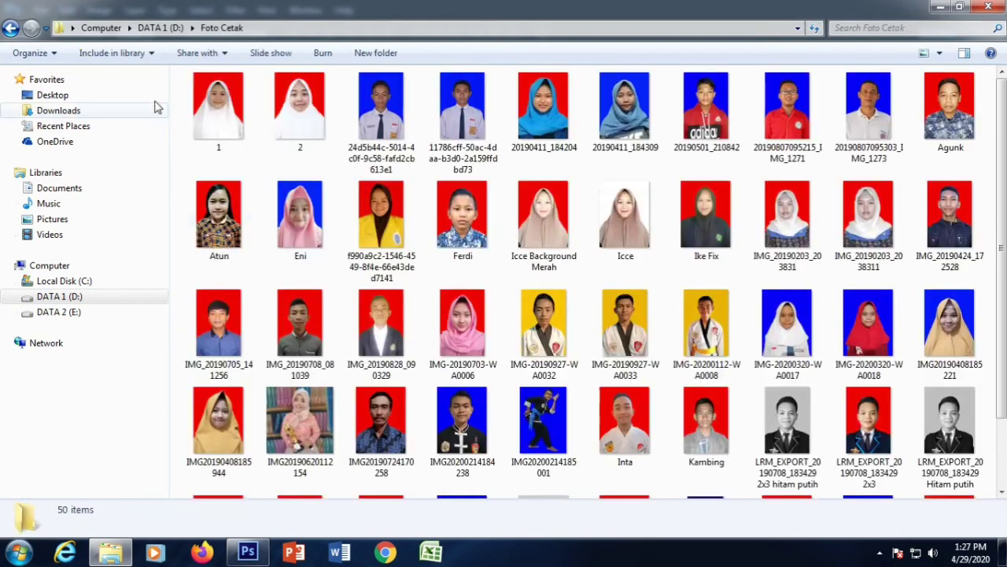
- Compare the original white-background photo with the saved red-background version in the photo viewer, and close the viewer and folder
double_click(638, 233)
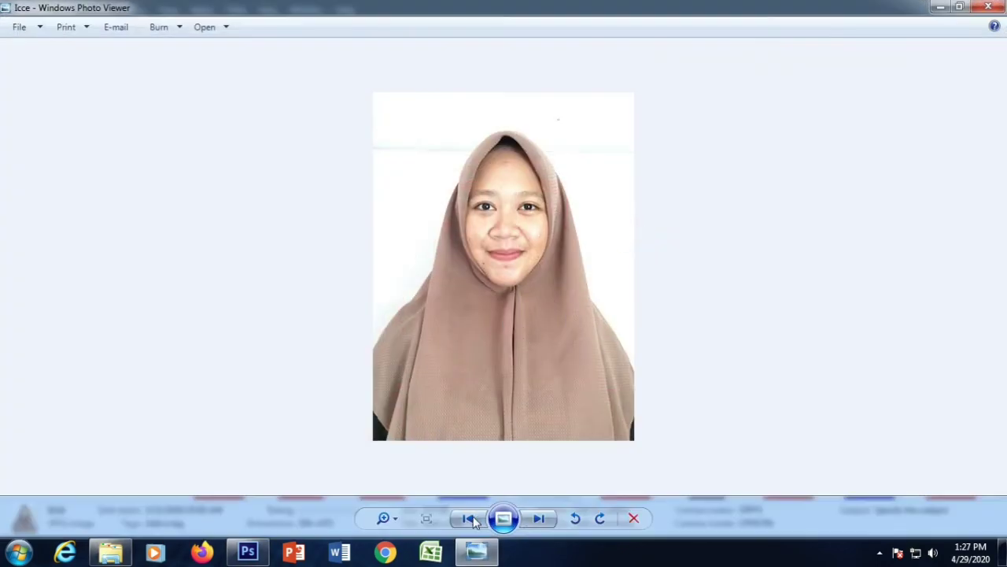
left_click(469, 519)
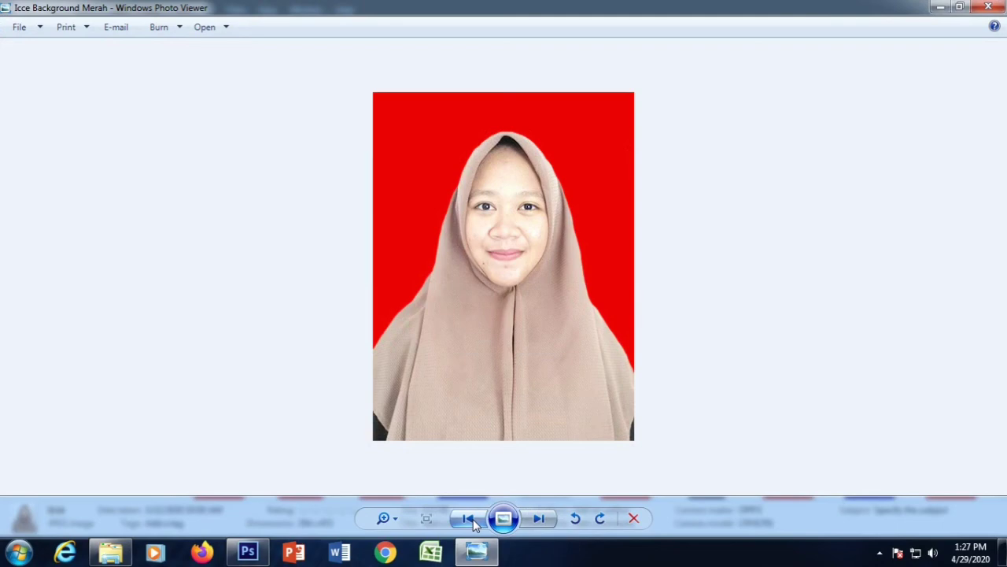
left_click(534, 521)
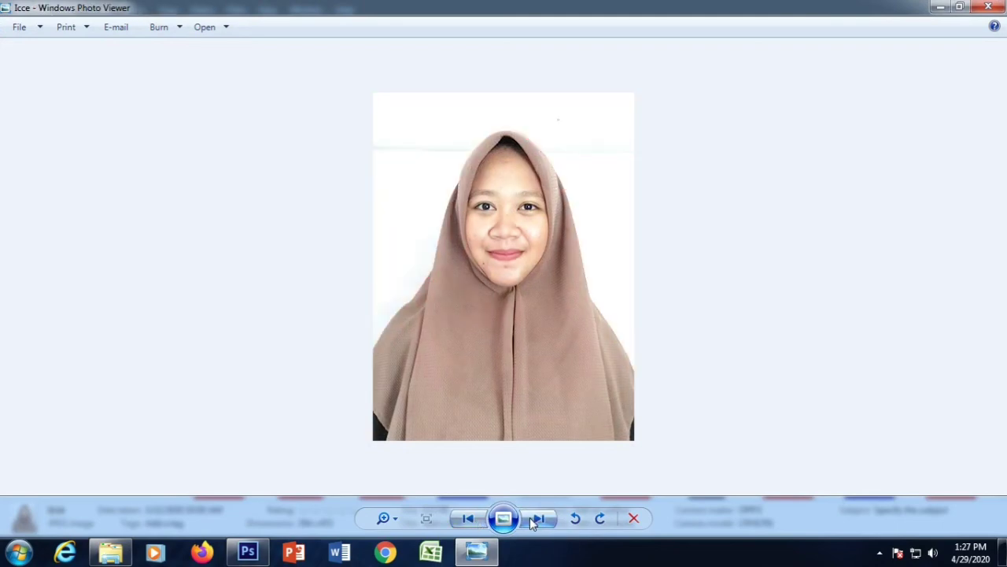
left_click(469, 520)
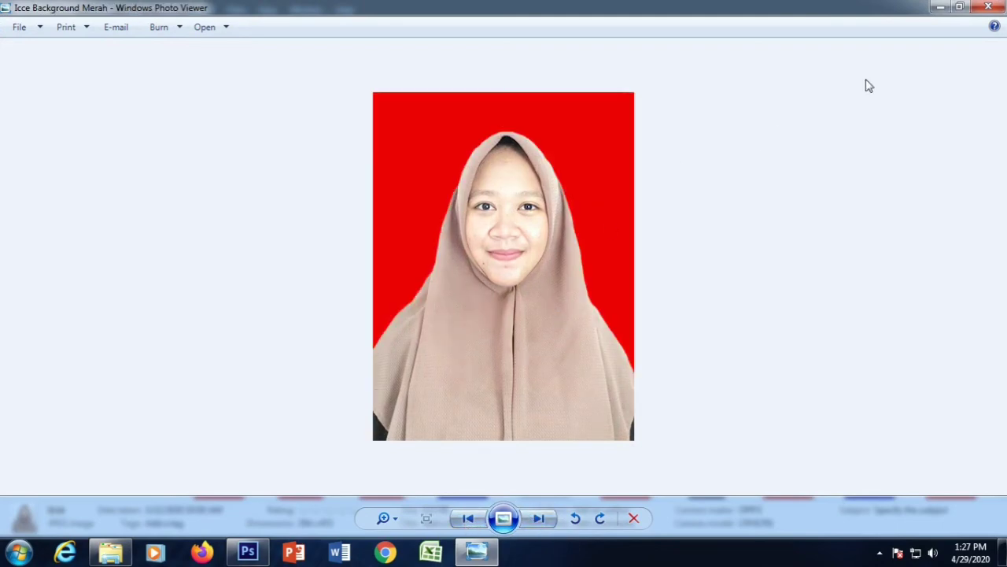
left_click(988, 7)
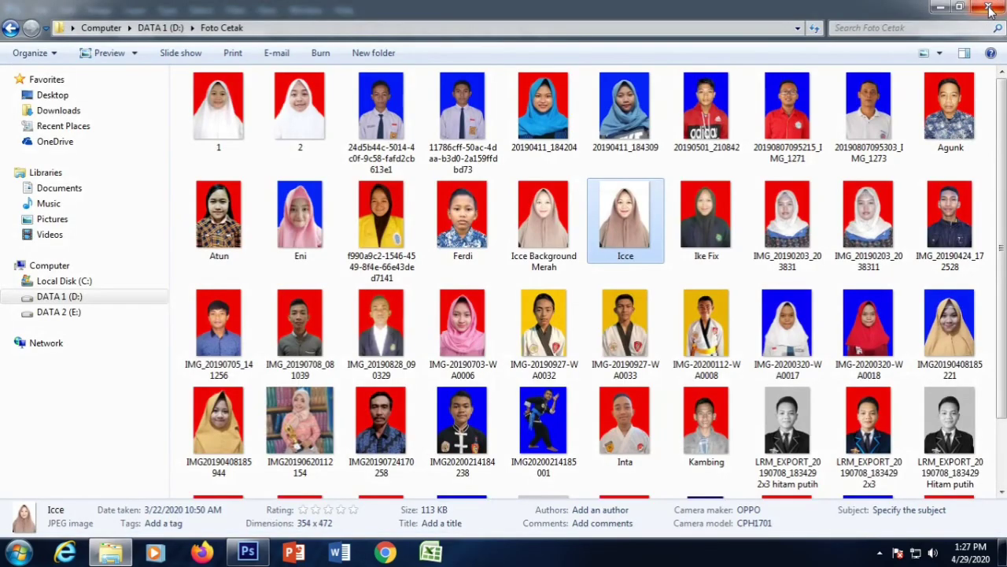
left_click(988, 7)
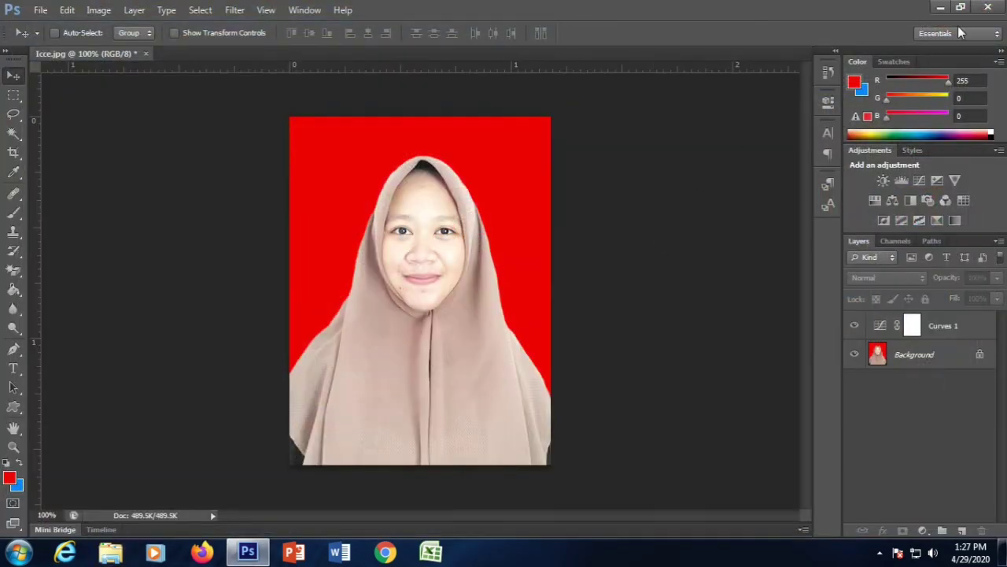
left_click(989, 7)
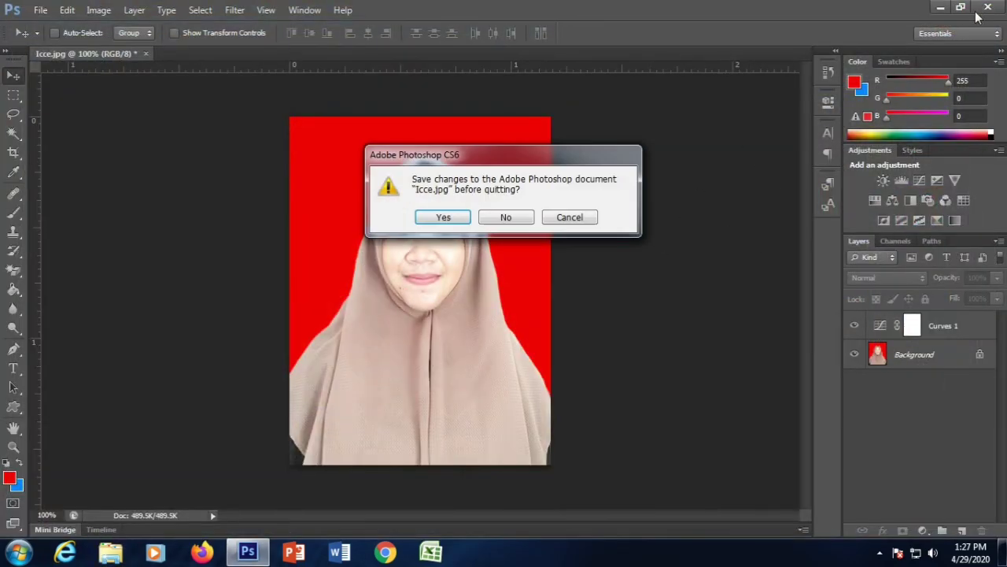
left_click(444, 218)
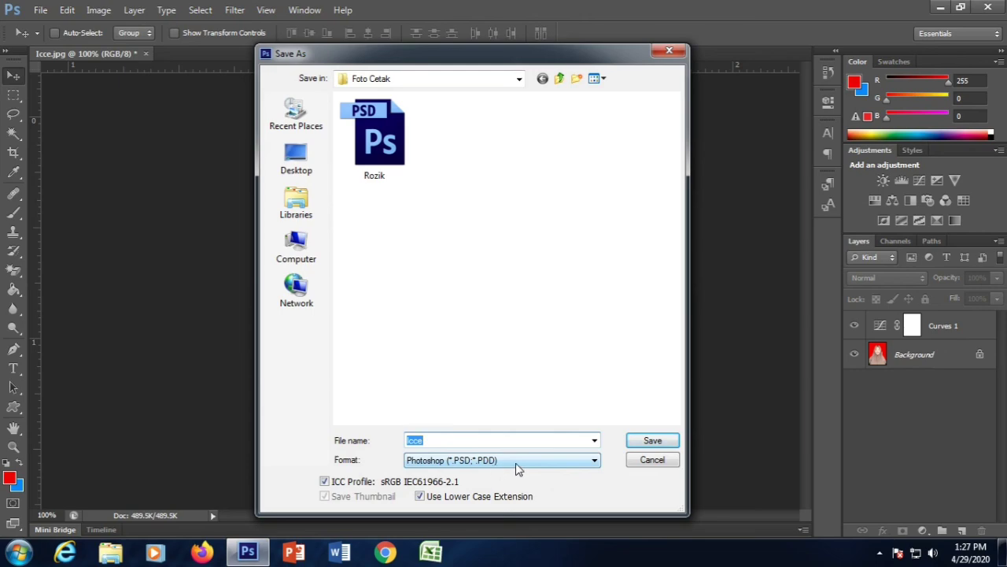
left_click(670, 50)
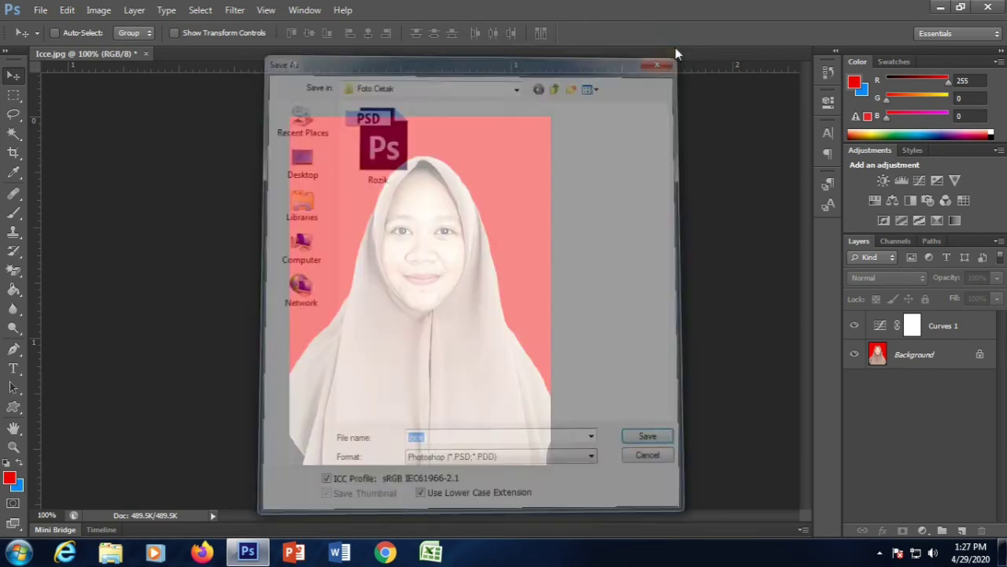
- Quit Photoshop without saving the changes to the original Icce.jpg, and refresh the desktop
left_click(988, 6)
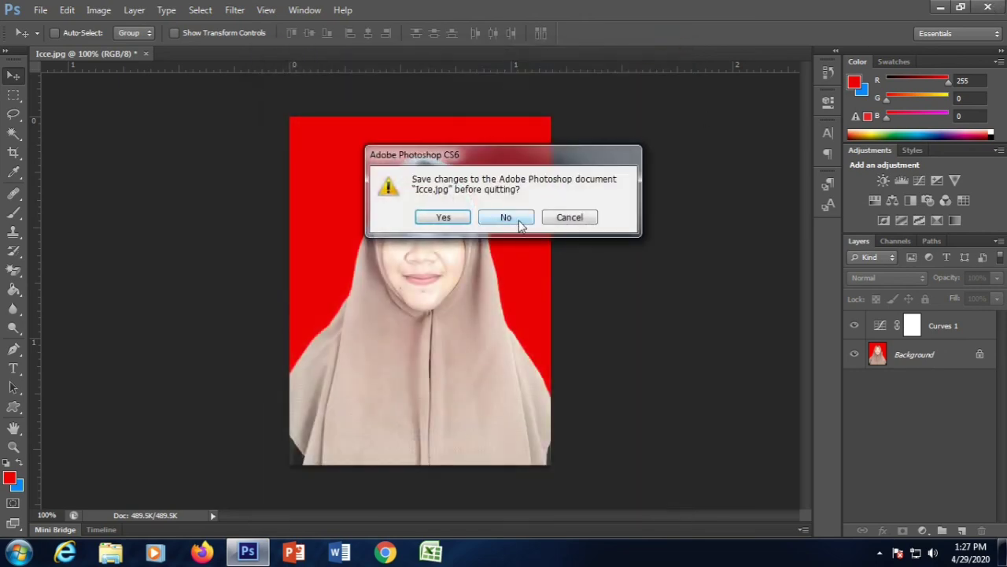
left_click(506, 217)
right_click(540, 152)
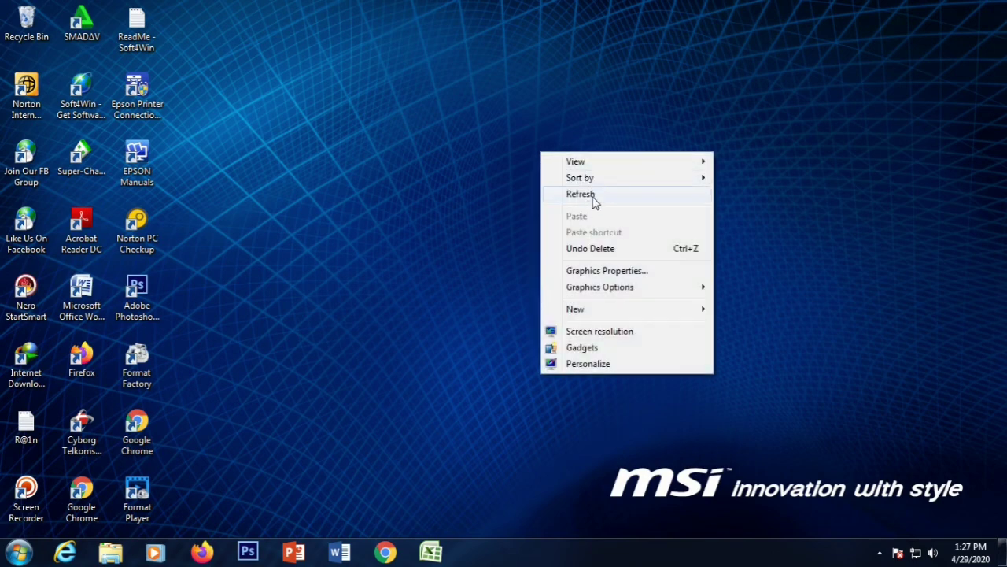
left_click(594, 198)
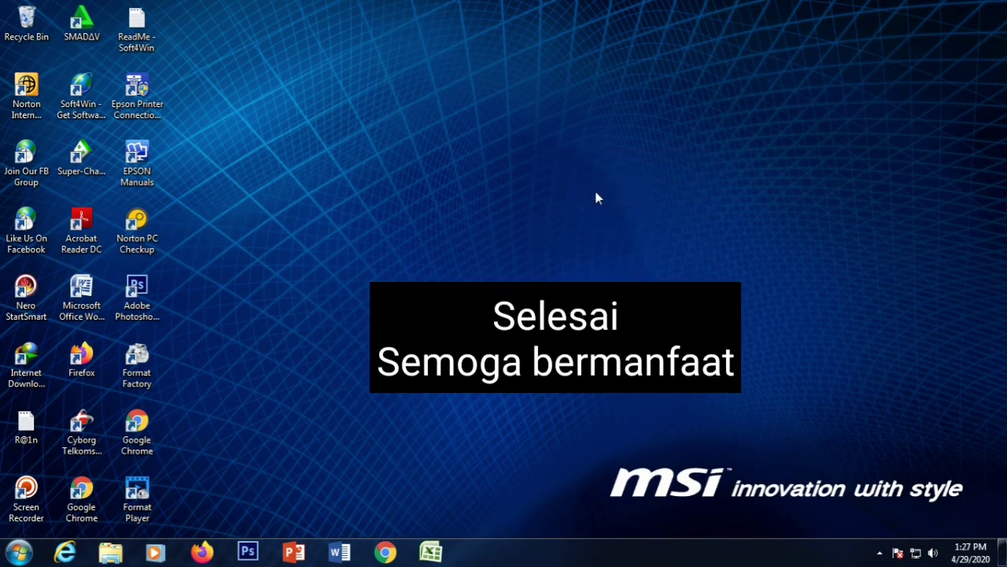